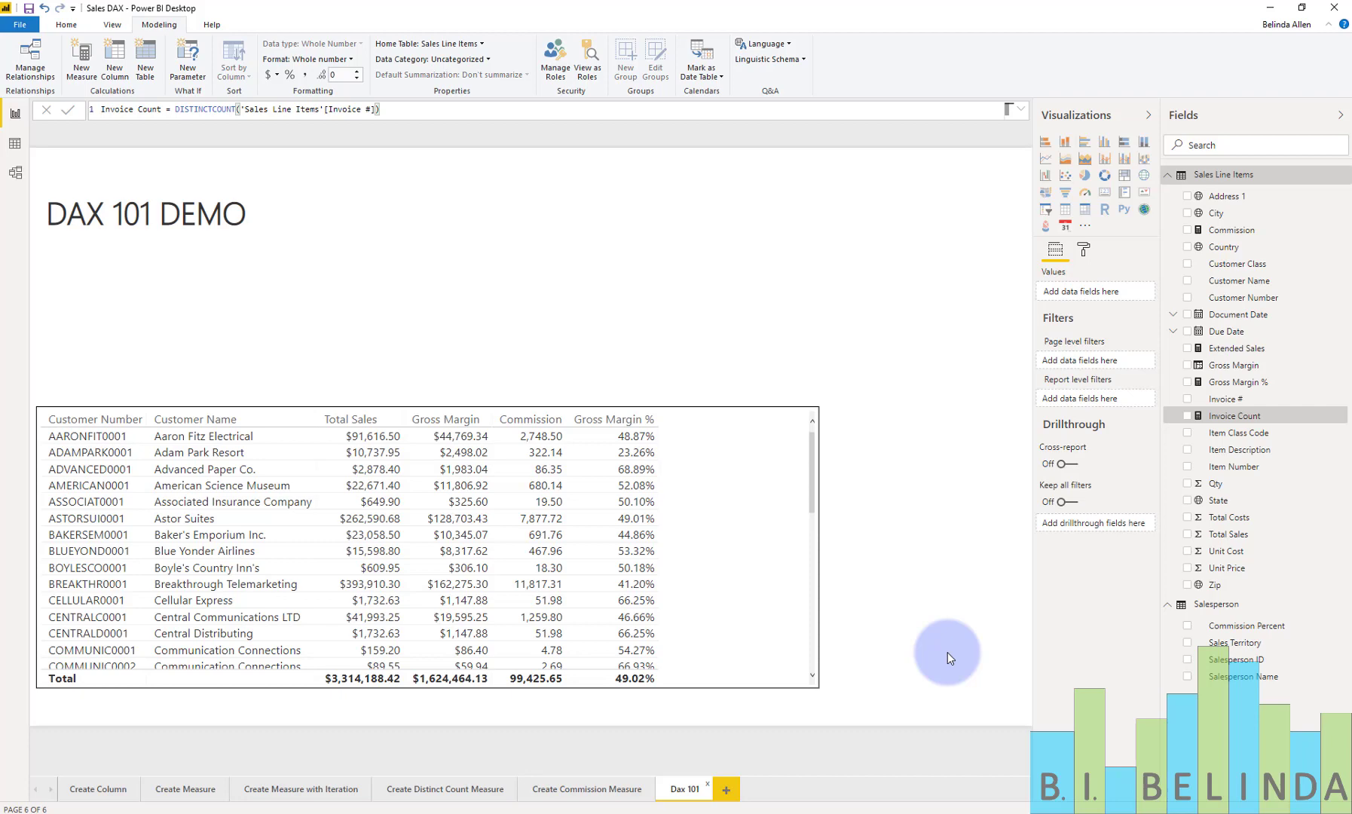
Step: Review the DAX formulas for Gross Margin, Gross Margin %, Extended Sales and Commission across the earlier report pages
{"action": "left_click", "coordinate": [102, 789]}
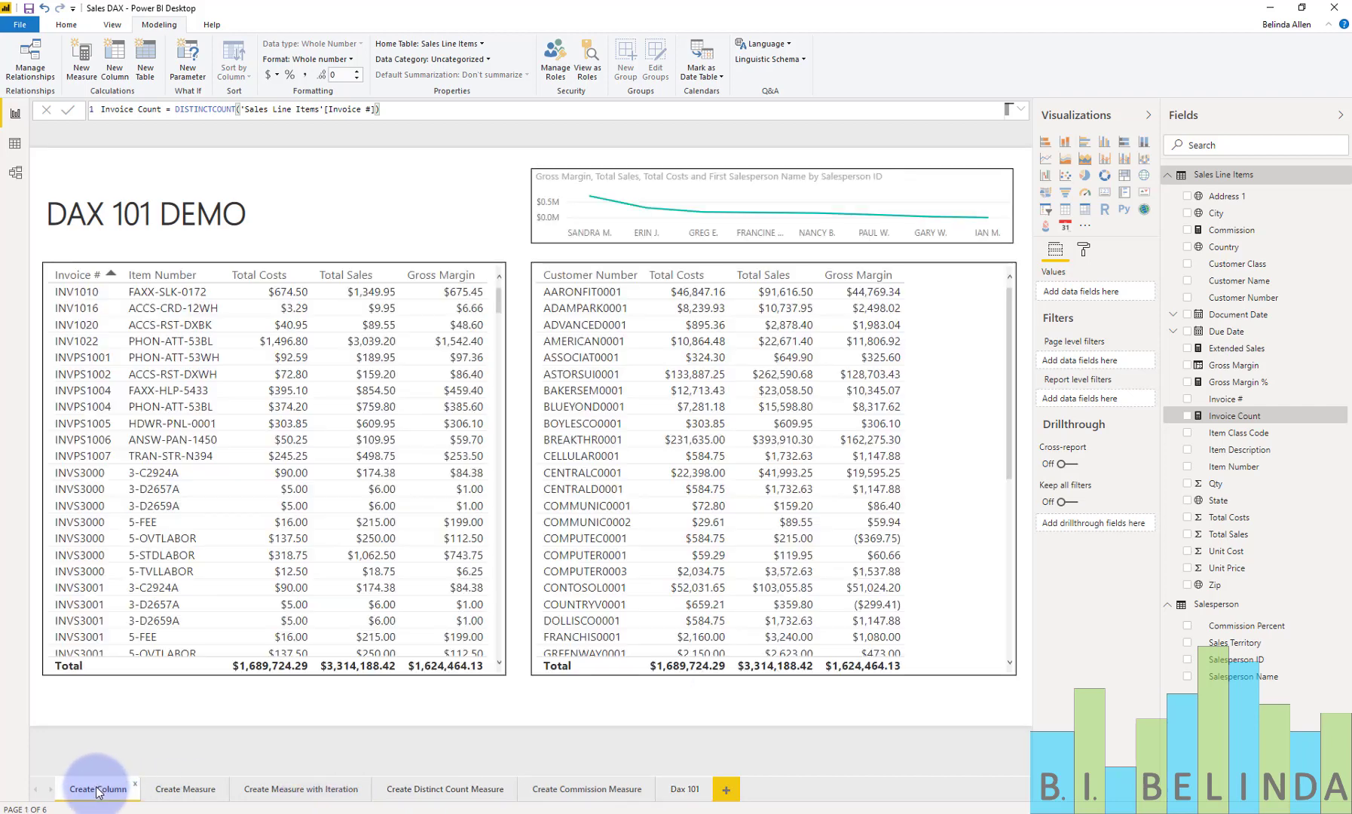
{"action": "left_click", "coordinate": [1233, 367]}
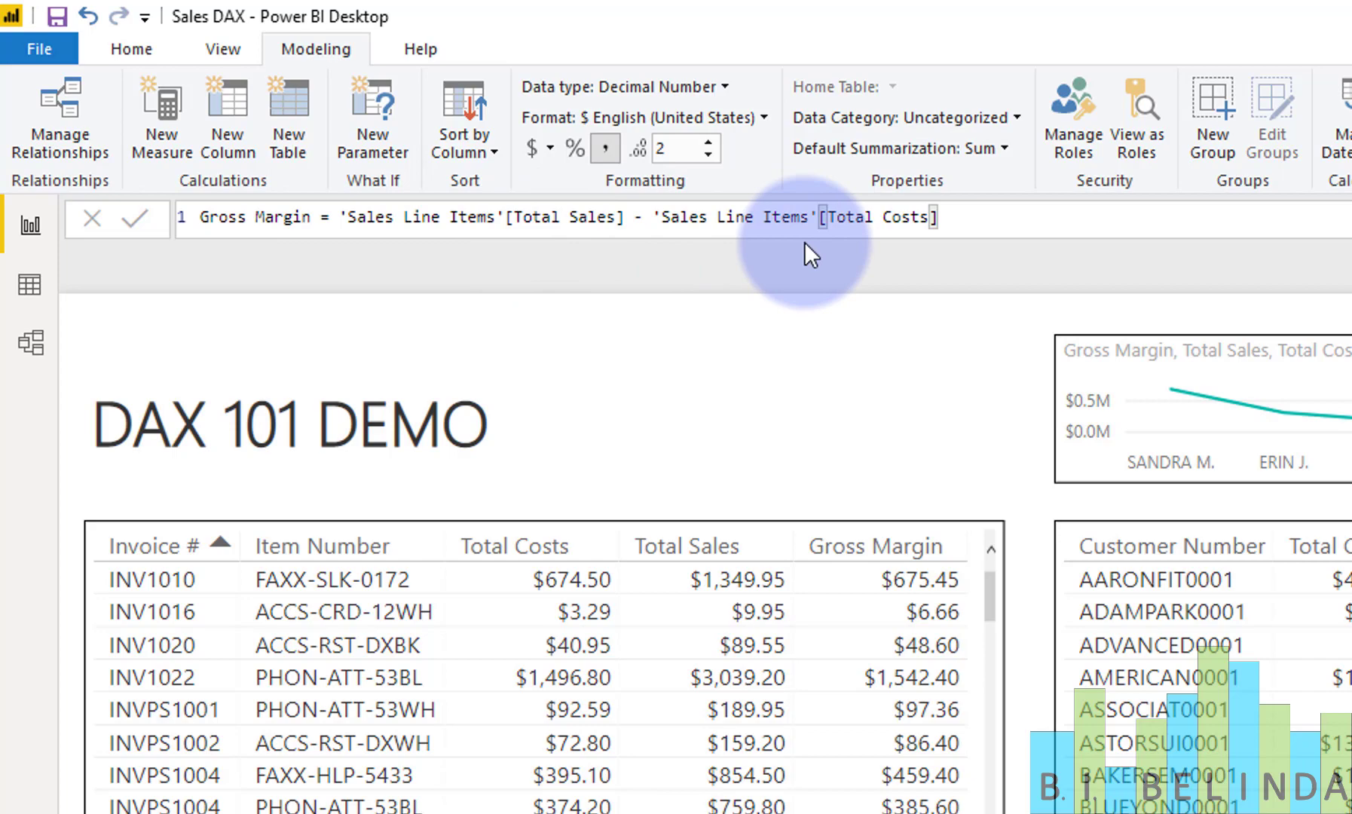
{"action": "left_click", "coordinate": [29, 284]}
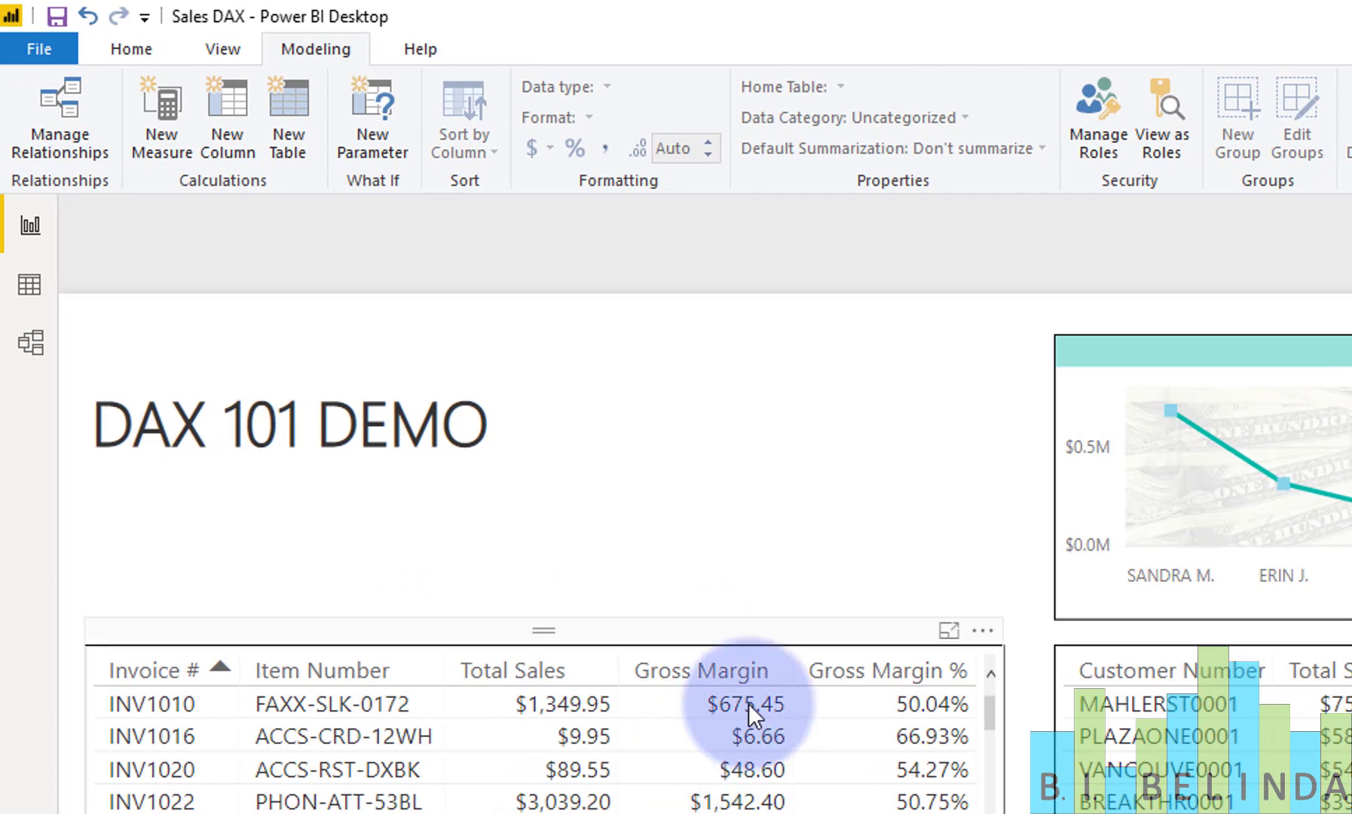
{"action": "left_click", "coordinate": [681, 631]}
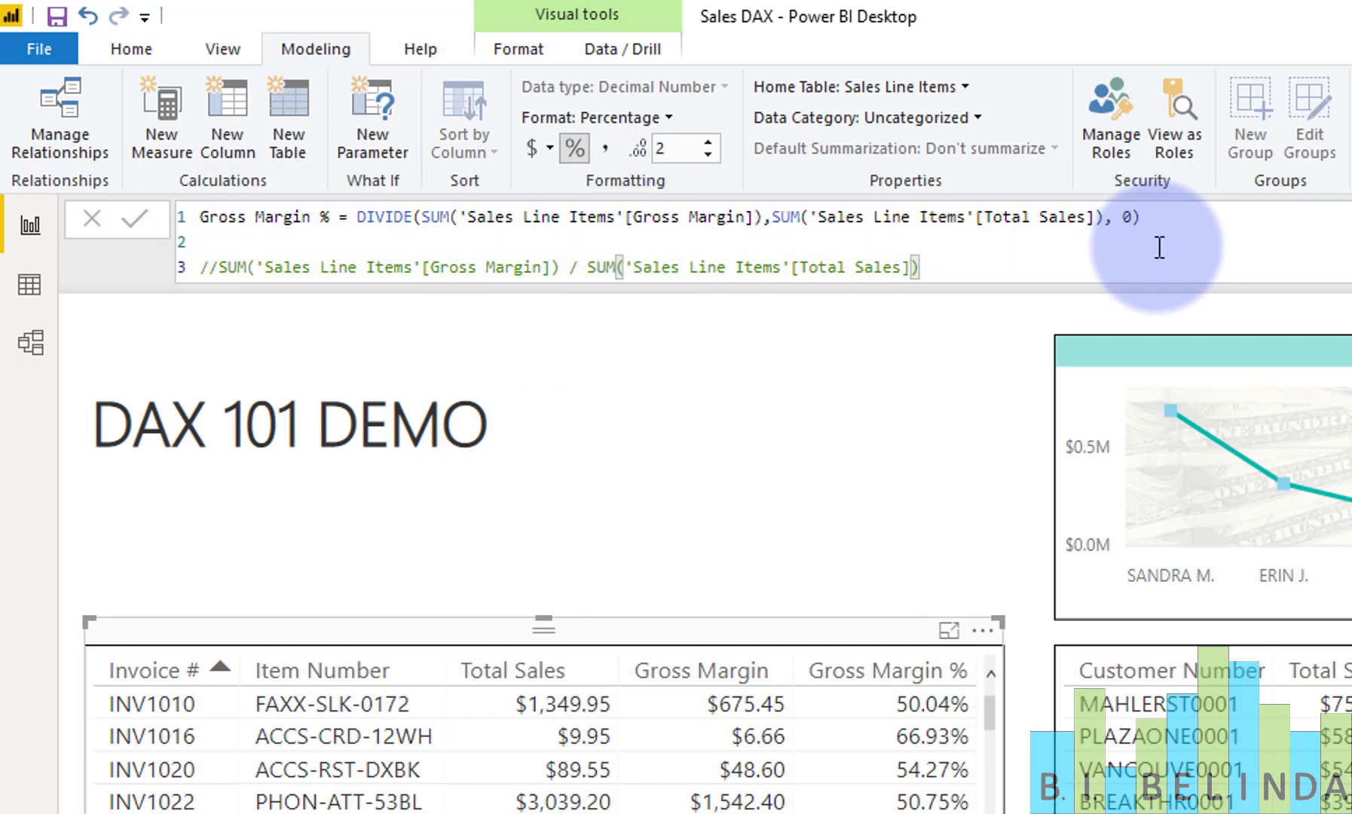
{"action": "left_click", "coordinate": [1201, 217]}
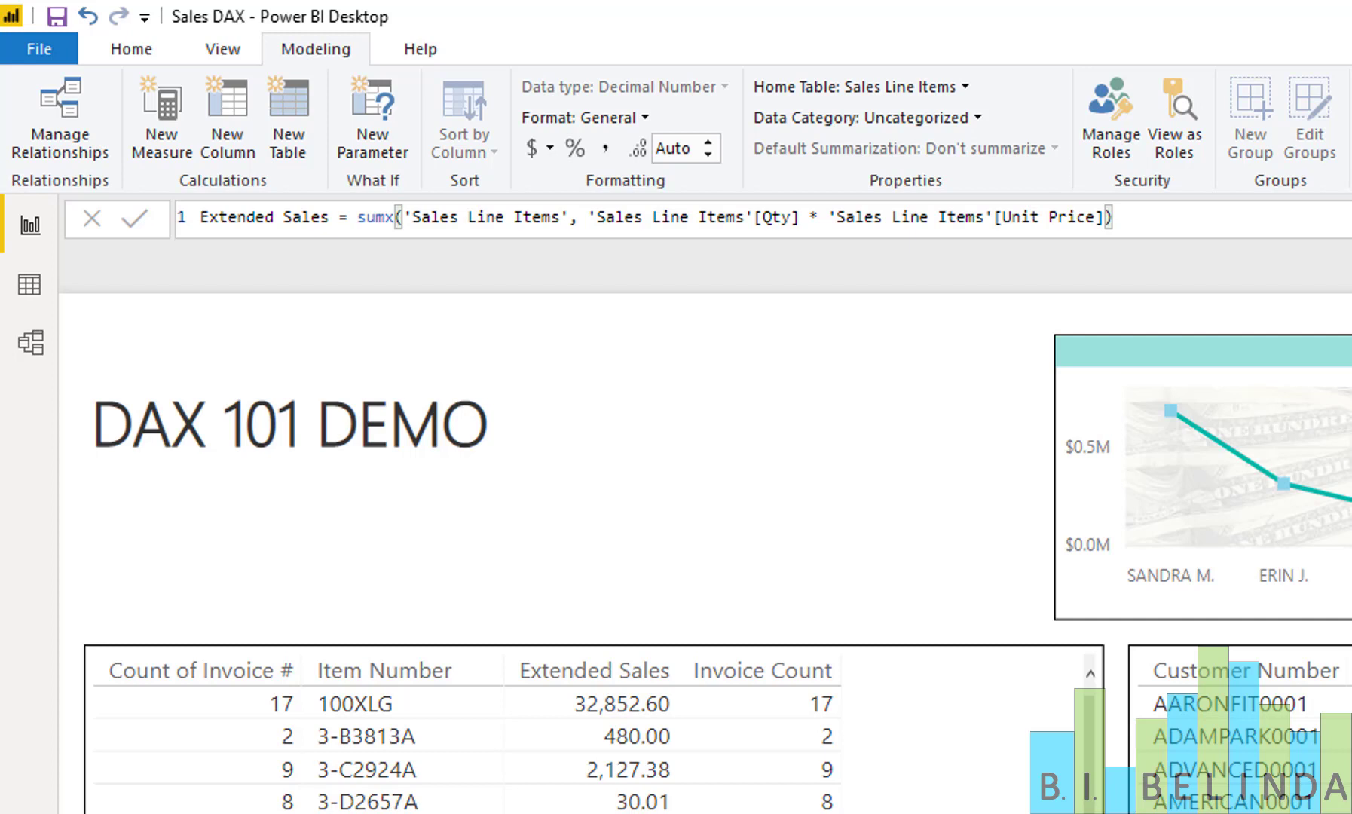
{"action": "left_click", "coordinate": [1349, 603]}
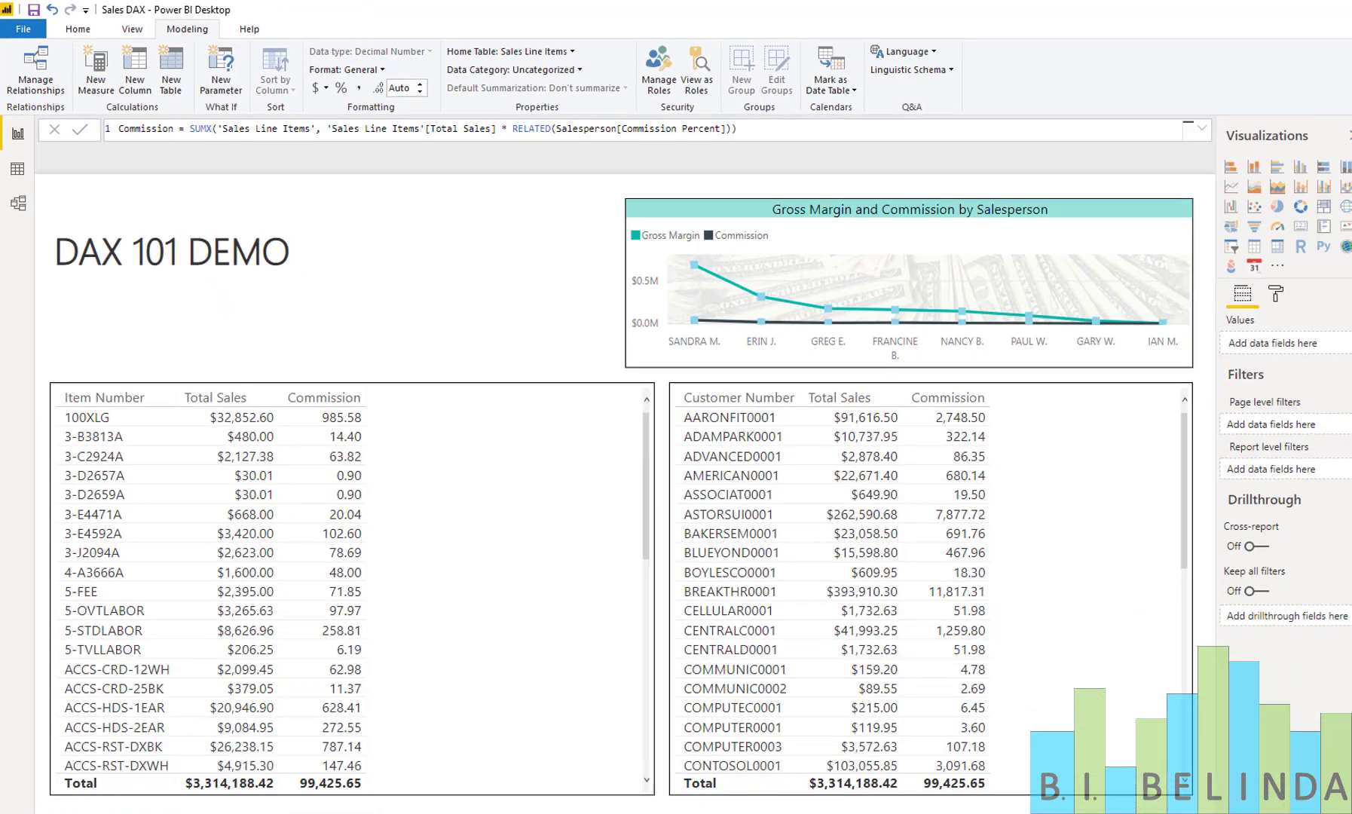
Step: On the Dax 101 page, add a new measure named Net Margin to the Sales Line Items table, using the := operator
{"action": "left_click", "coordinate": [686, 789]}
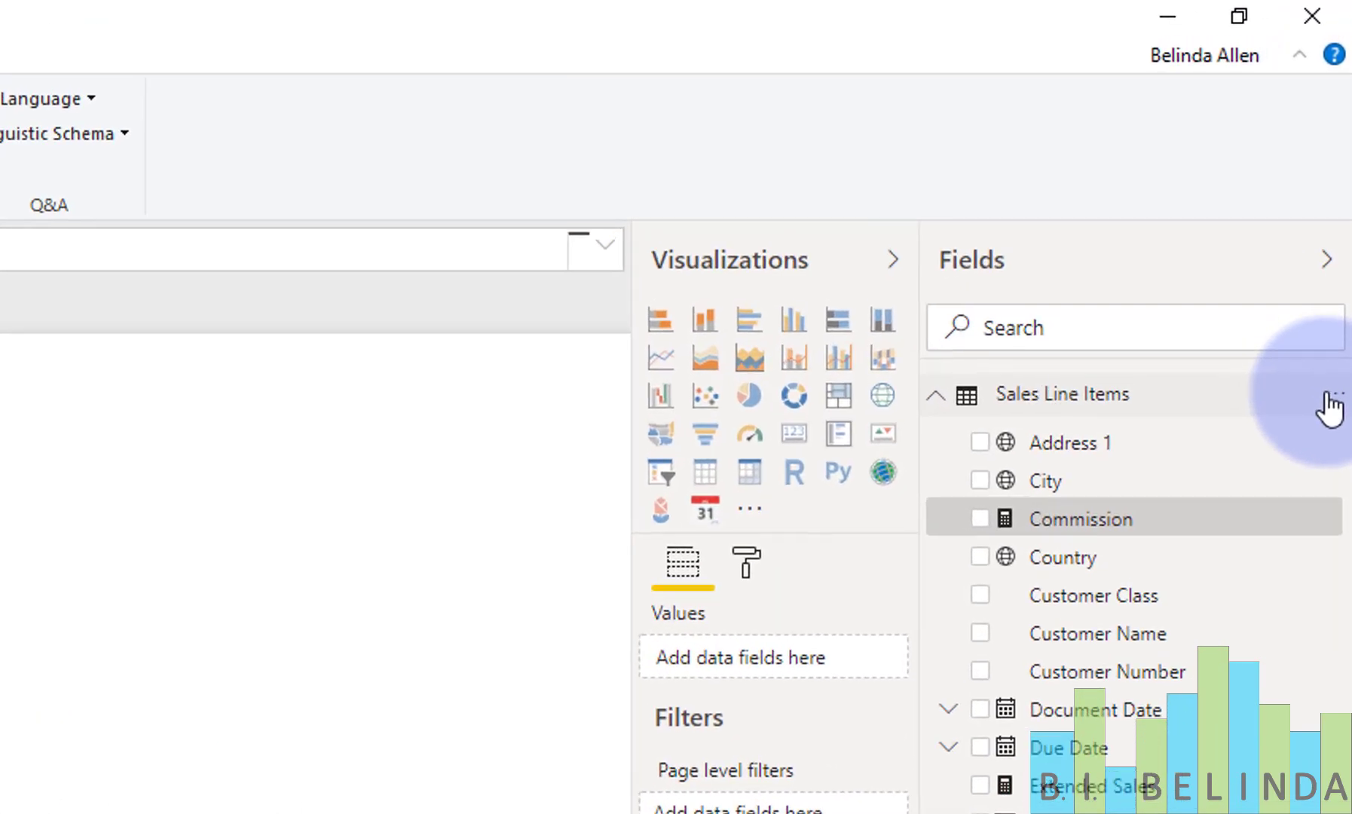
{"action": "right_click", "coordinate": [1341, 186]}
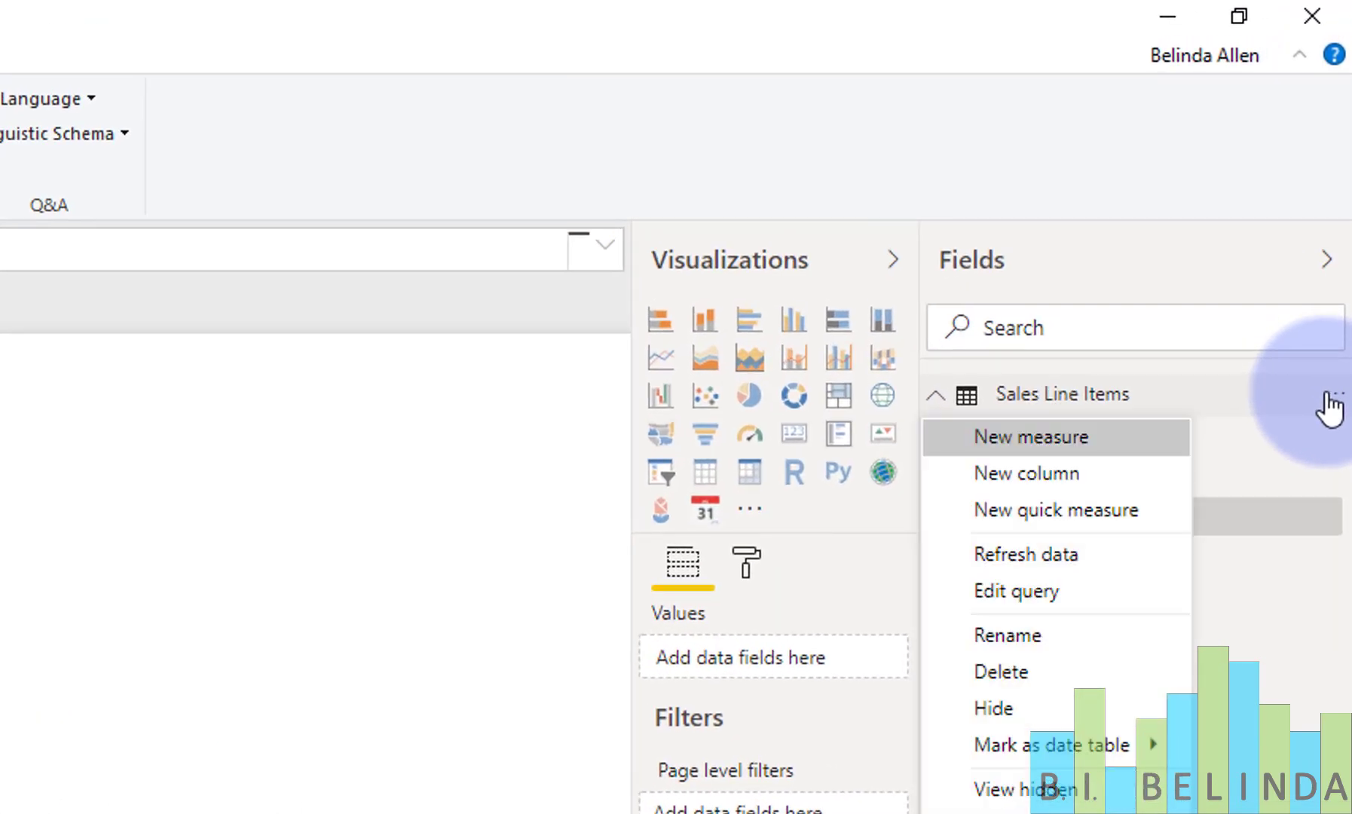
{"action": "left_click", "coordinate": [1148, 459]}
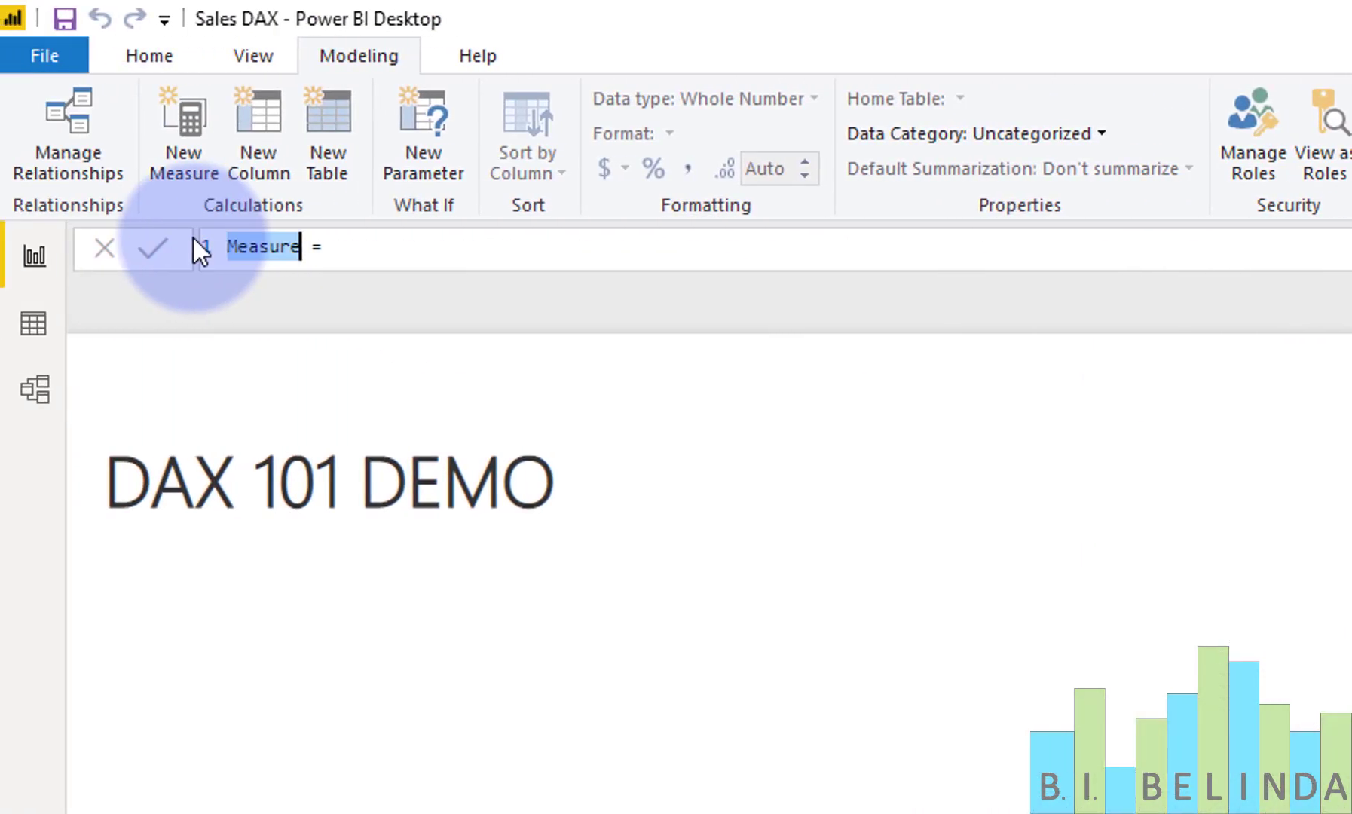
{"action": "type", "text": "Net Margin"}
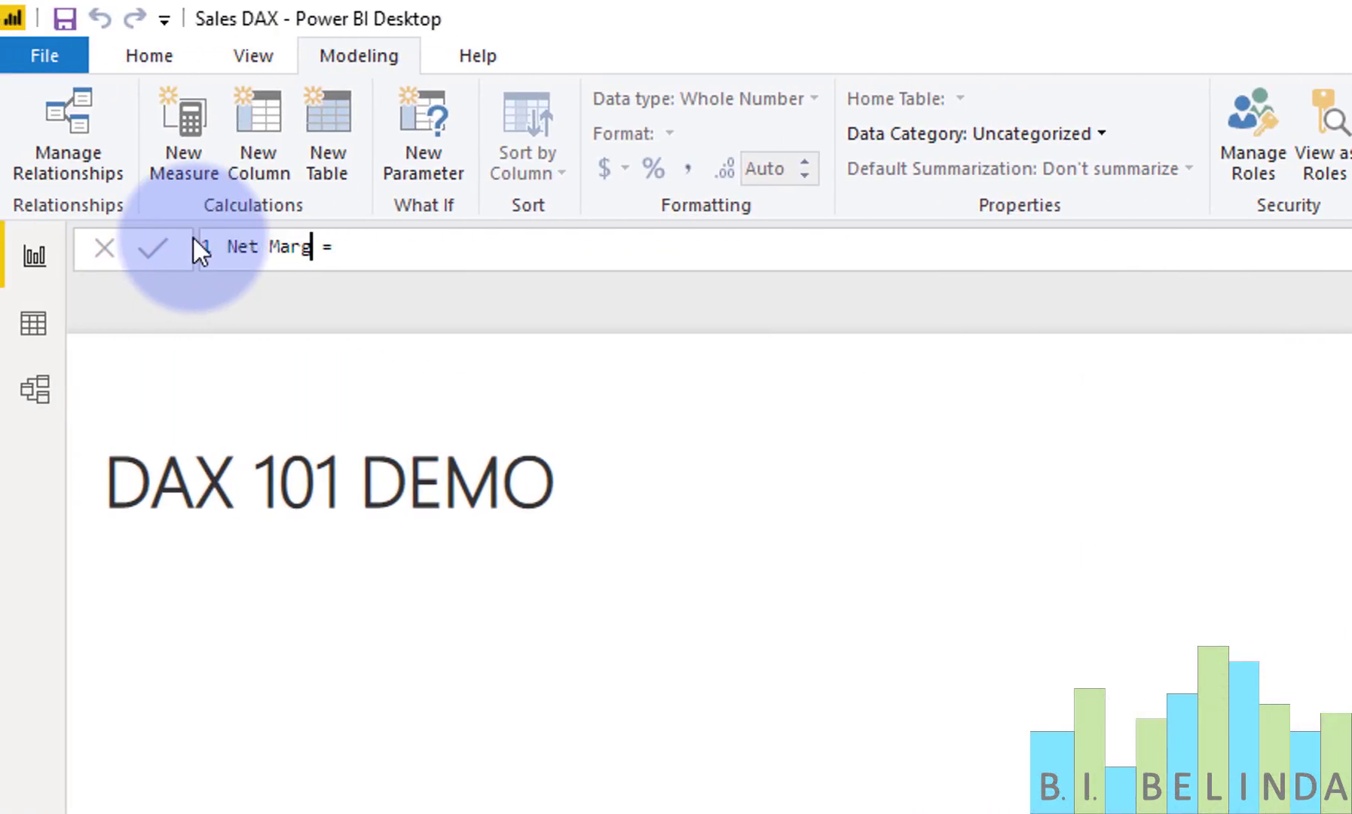
{"action": "key", "text": "Right"}
{"action": "type", "text": ":"}
{"action": "key", "text": "Right"}
Step: Define the measure's formula as SUM('Sales Line Items'[Gross Margin]) - [Commission] and commit it
{"action": "type", "text": "sum"}
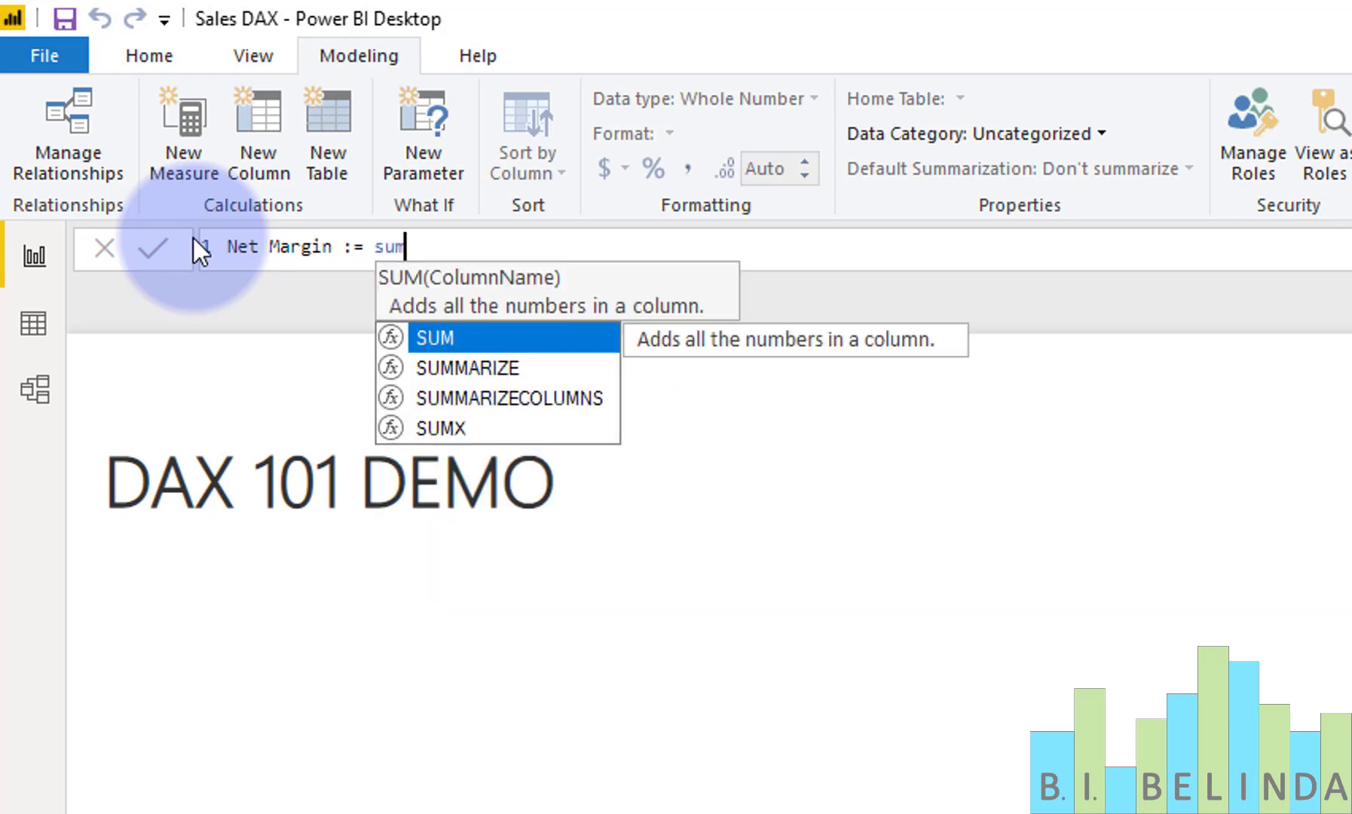
{"action": "type", "text": "(gr"}
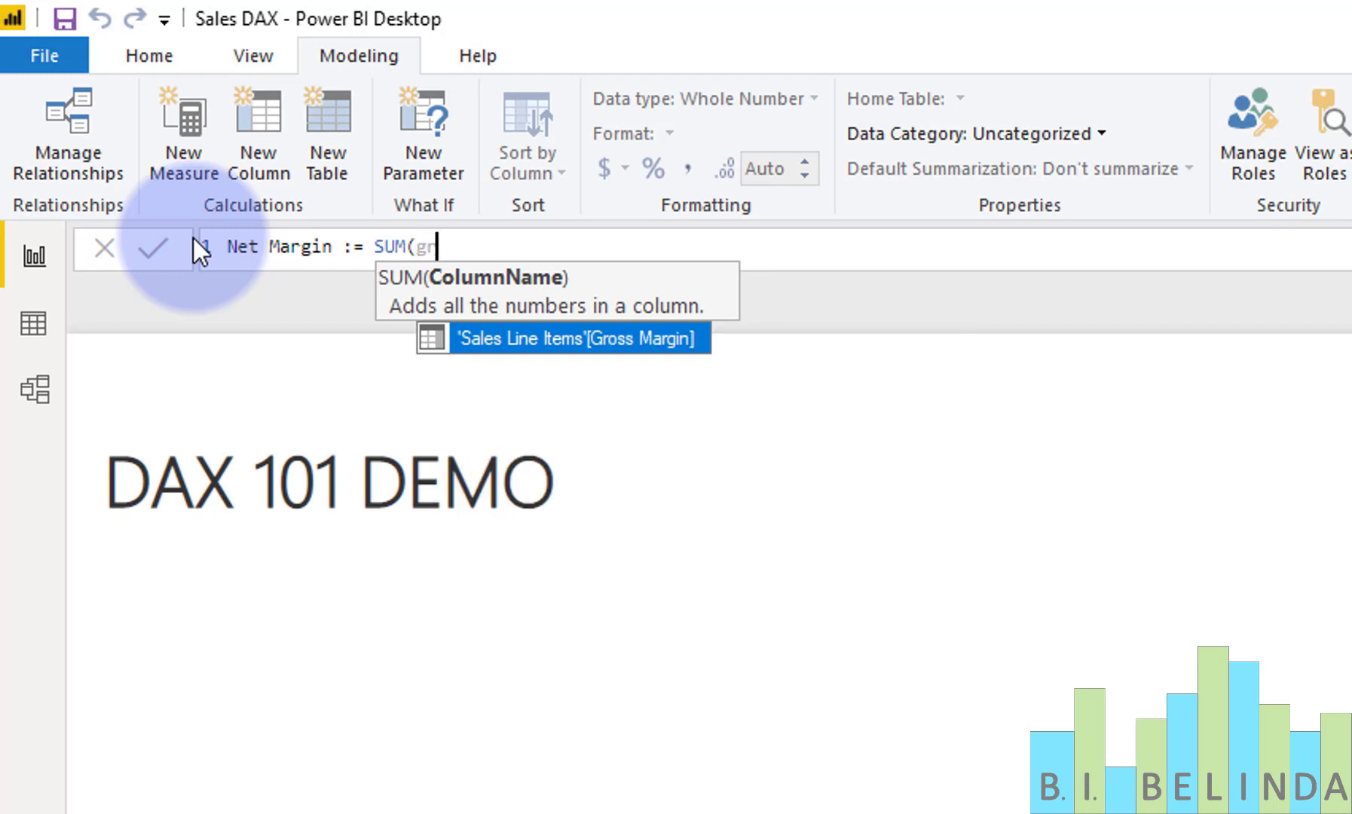
{"action": "key", "text": "Tab"}
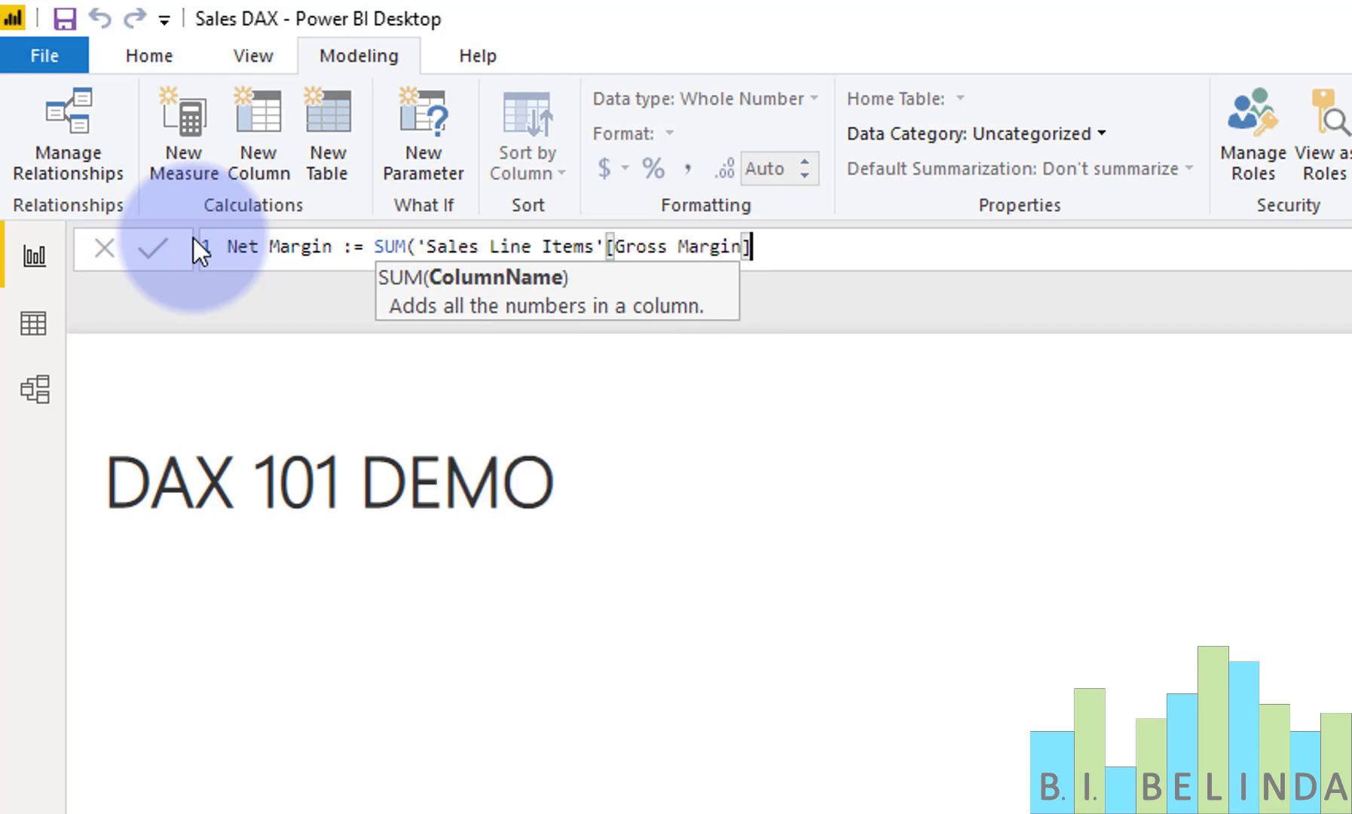
{"action": "type", "text": ") -"}
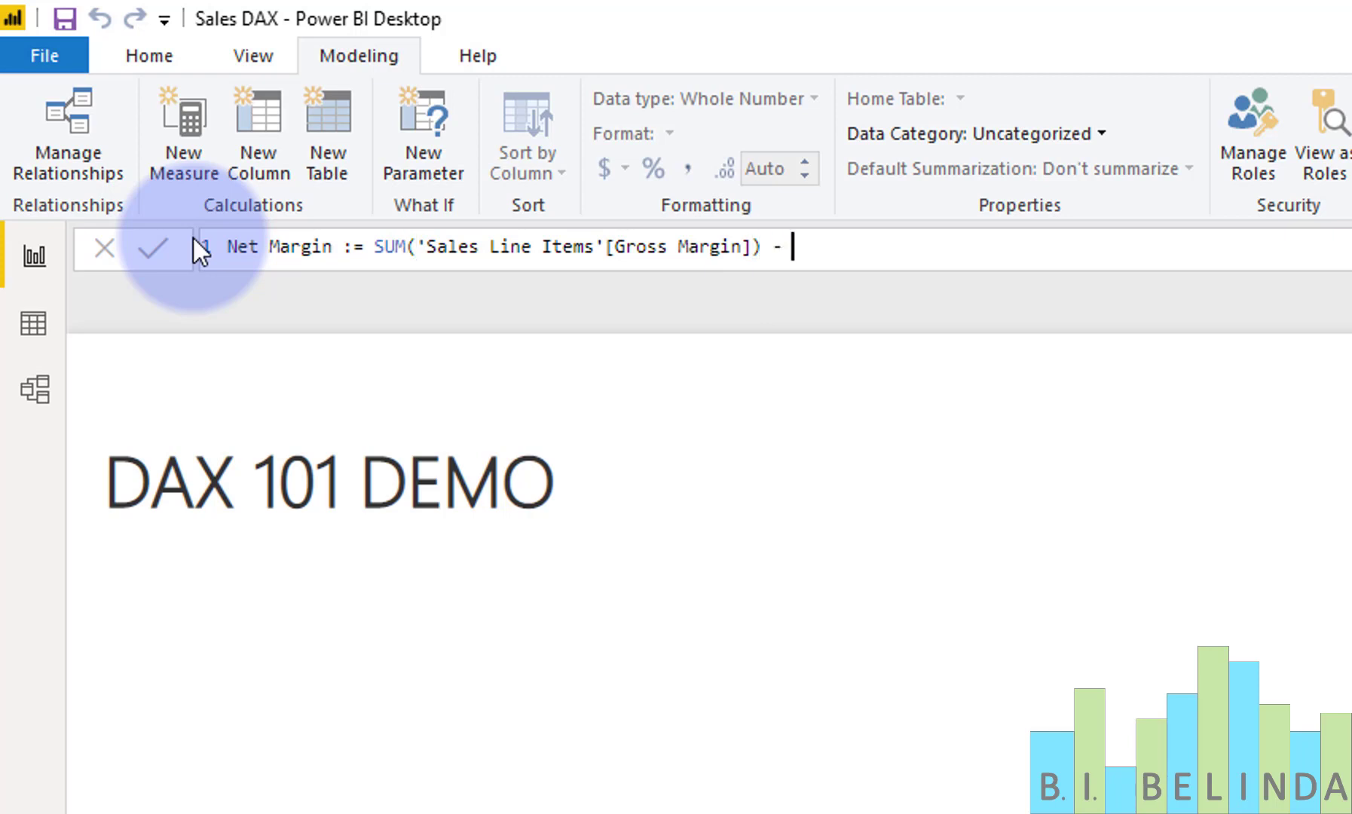
{"action": "type", "text": "com"}
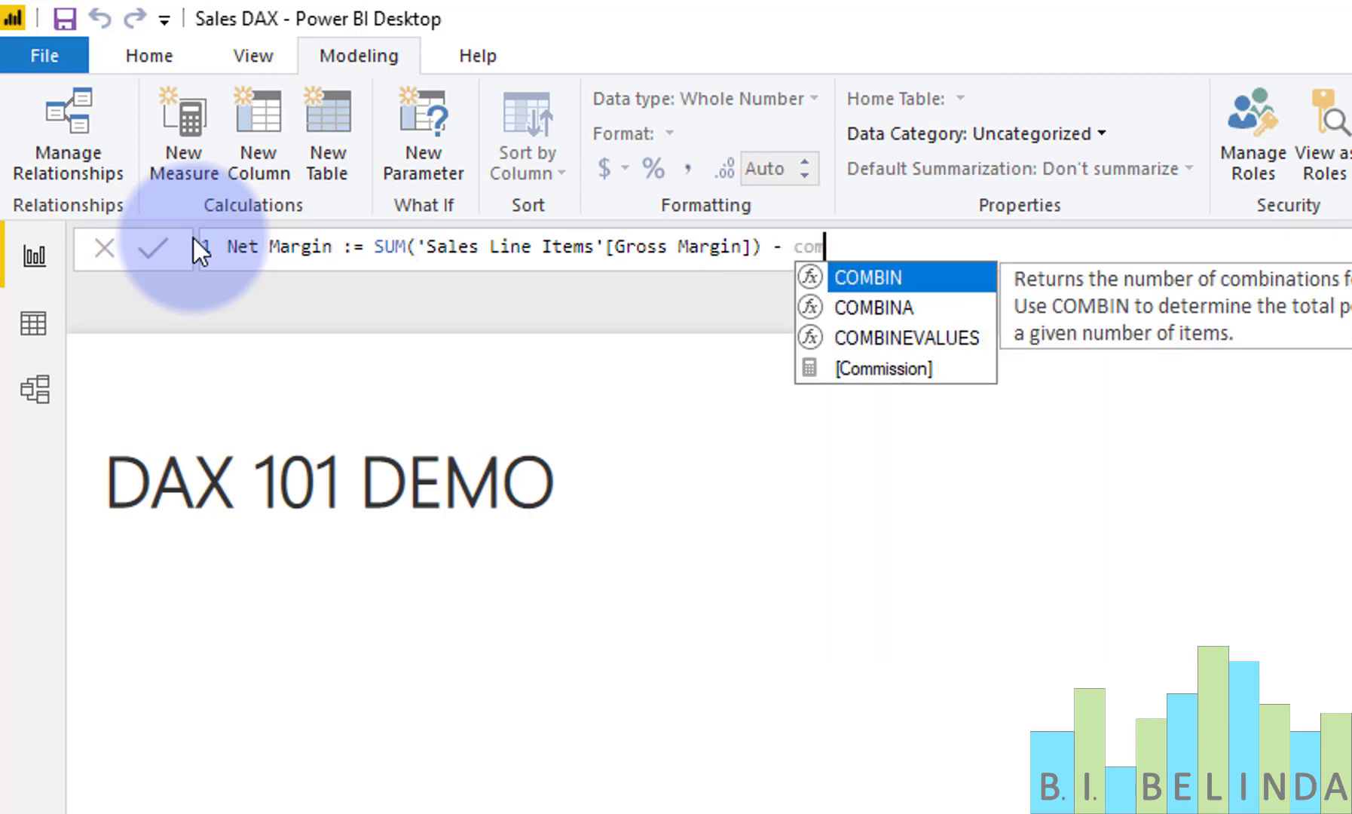
{"action": "key", "text": "Down"}
{"action": "key", "text": "Down"}
{"action": "key", "text": "Down"}
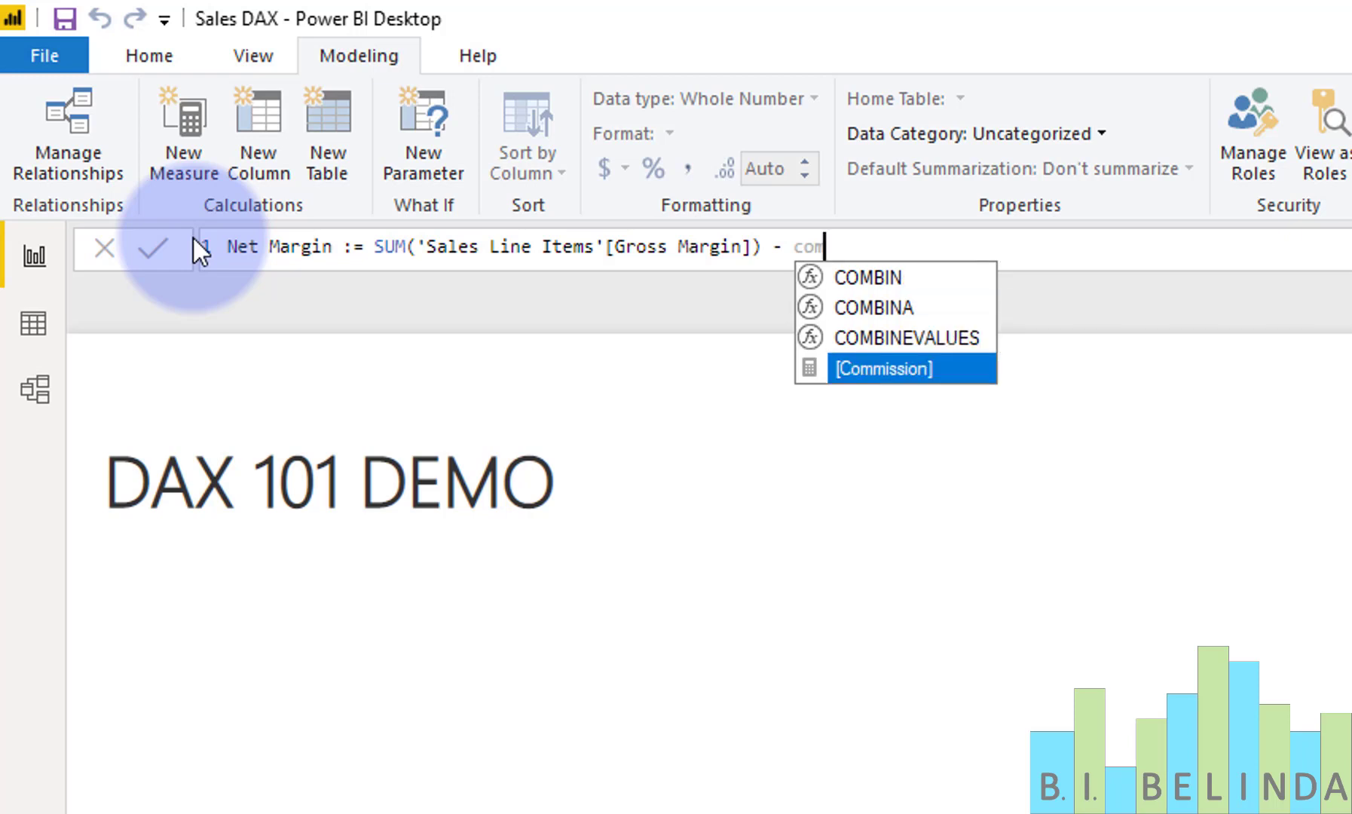
{"action": "key", "text": "Tab"}
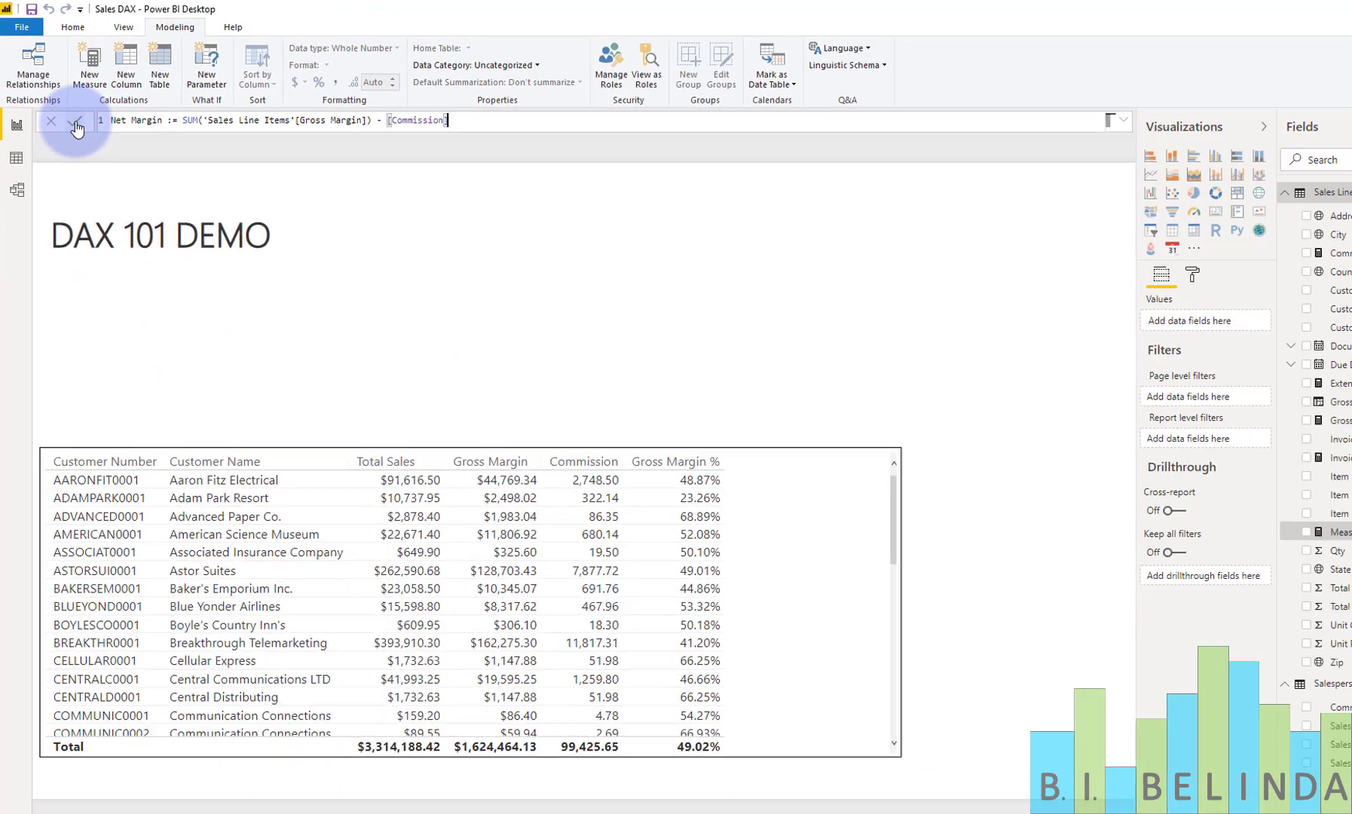
{"action": "left_click", "coordinate": [76, 128]}
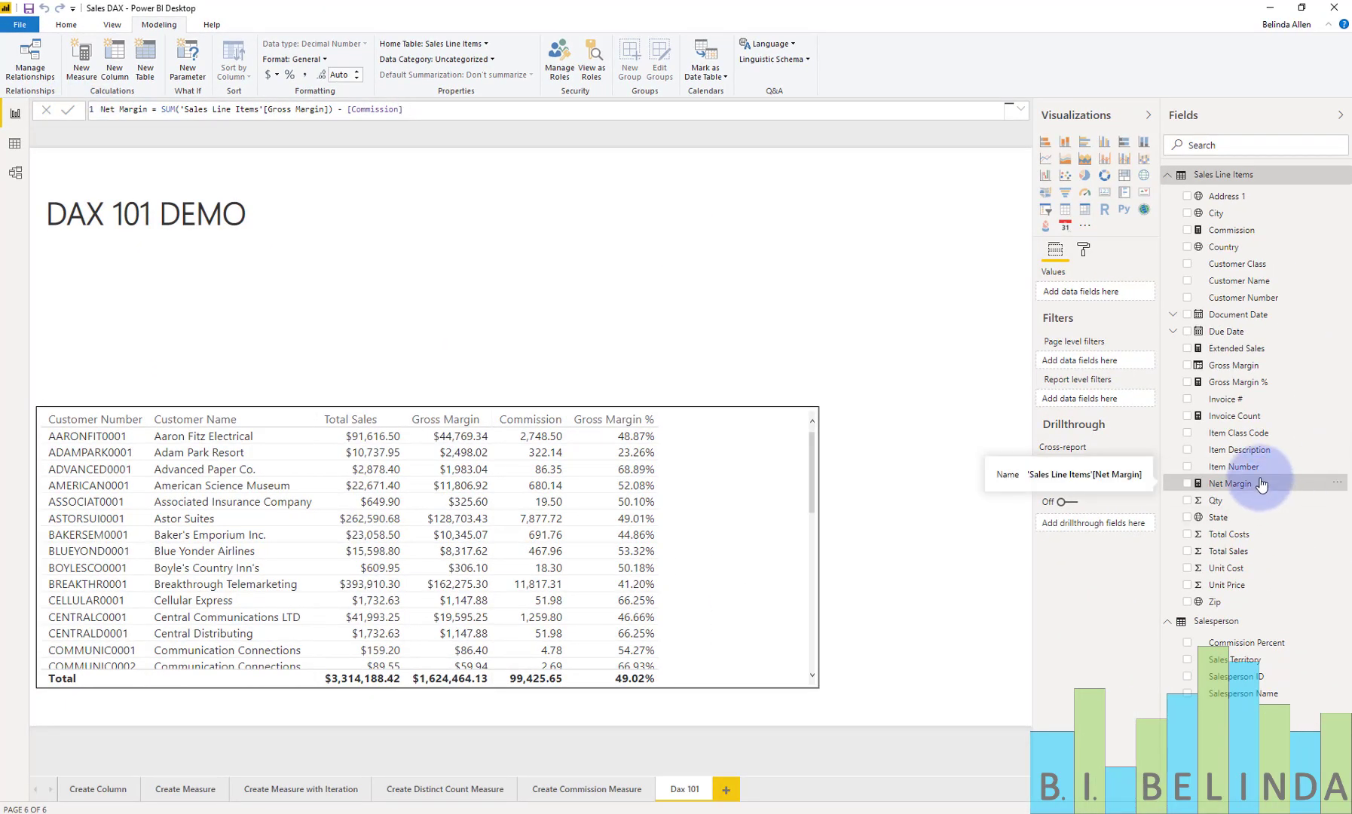
Step: Add the Net Margin measure as a column of the customer table visual and deselect the table
{"action": "left_click_drag", "start_coordinate": [1263, 487], "coordinate": [710, 515]}
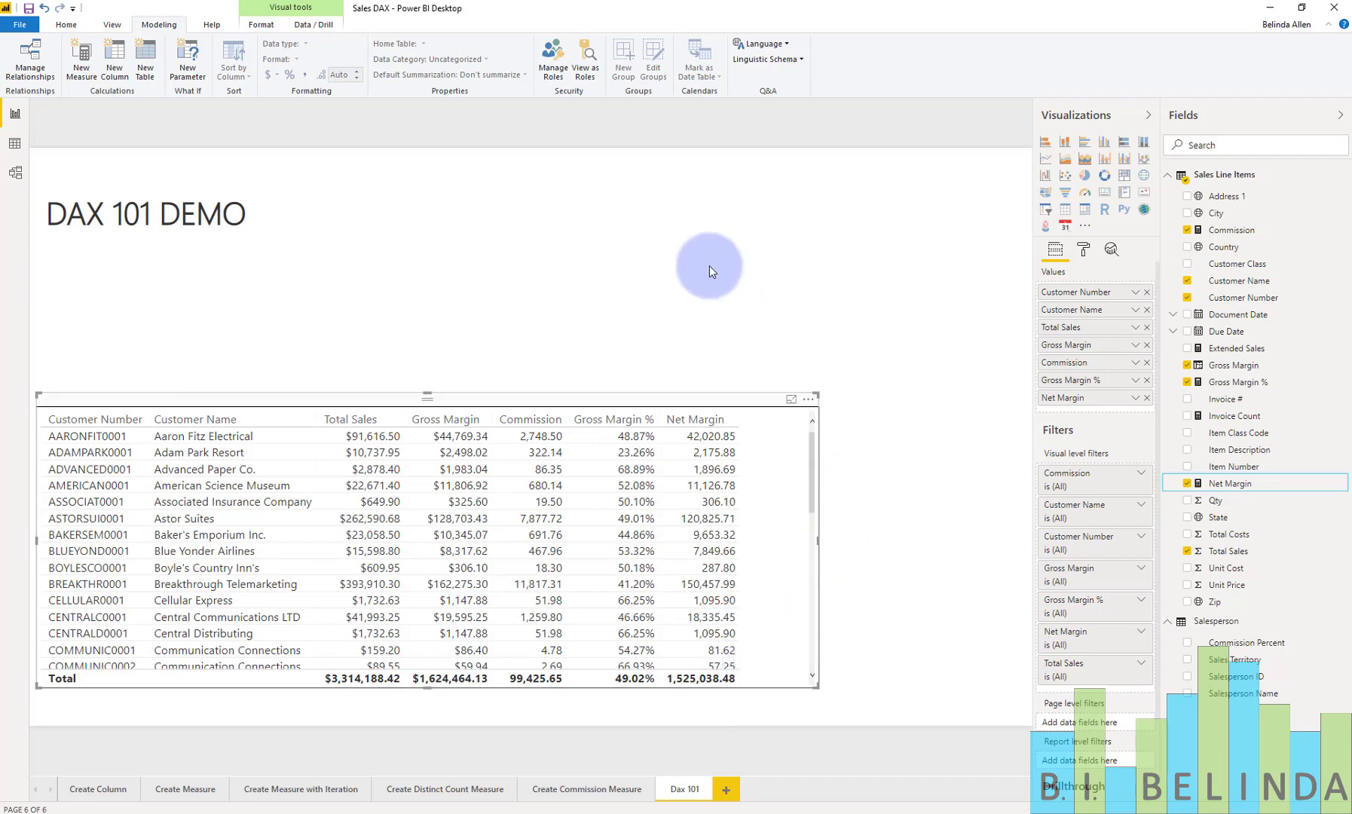
{"action": "left_click", "coordinate": [662, 276]}
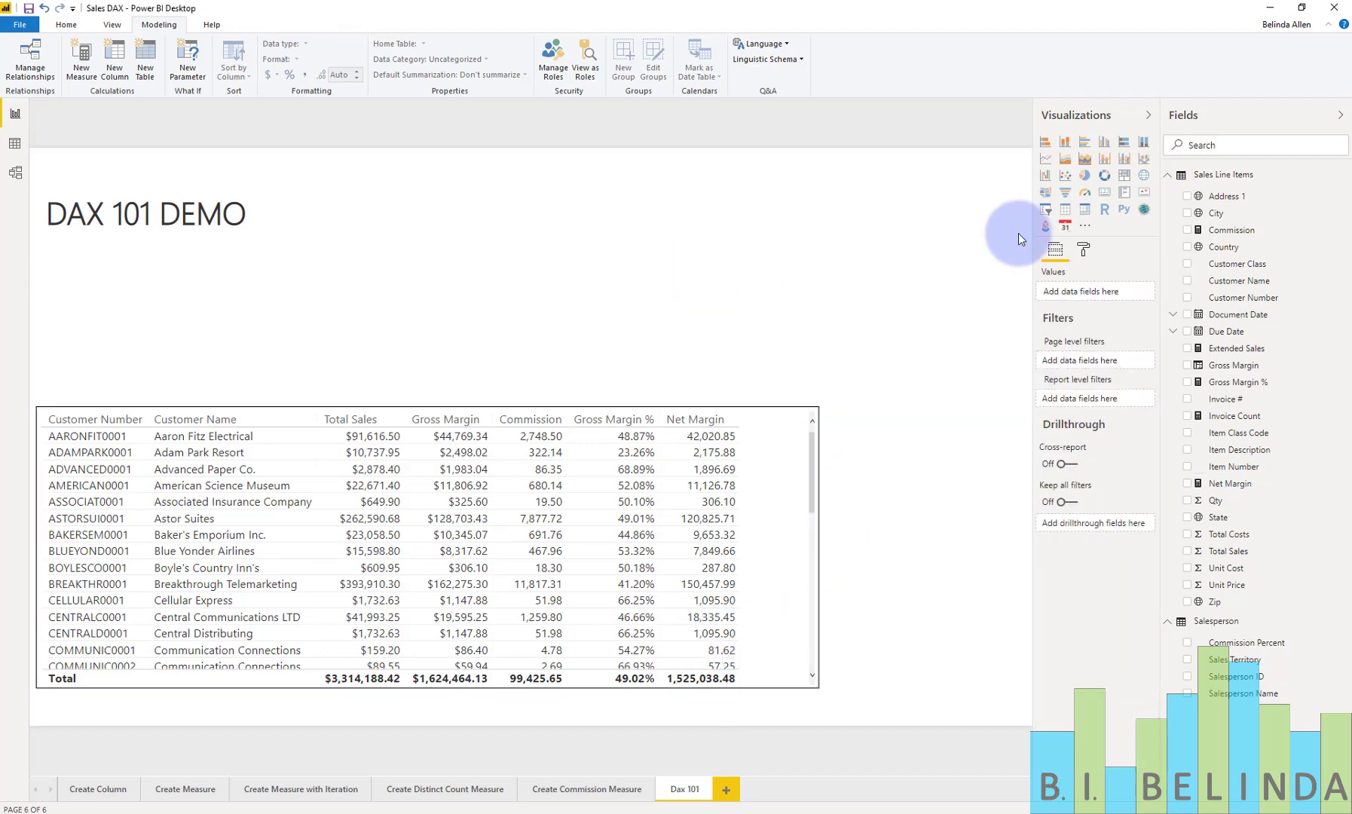
Step: Insert a line and clustered column chart, placing it beside the DAX 101 DEMO title and enlarging it to the customer table's right edge
{"action": "left_click", "coordinate": [1123, 169]}
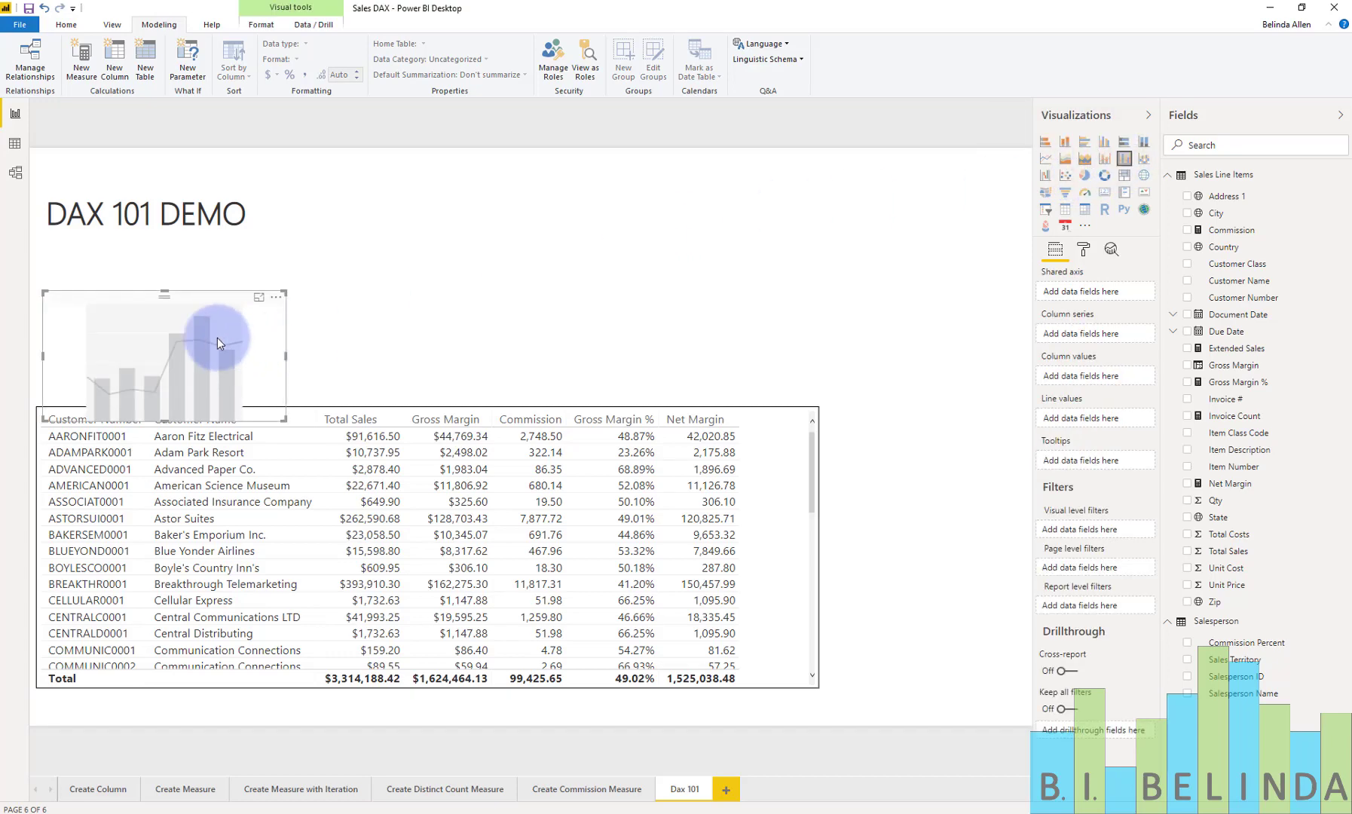
{"action": "left_click_drag", "start_coordinate": [192, 284], "coordinate": [257, 263]}
{"action": "left_click_drag", "start_coordinate": [358, 234], "coordinate": [505, 257]}
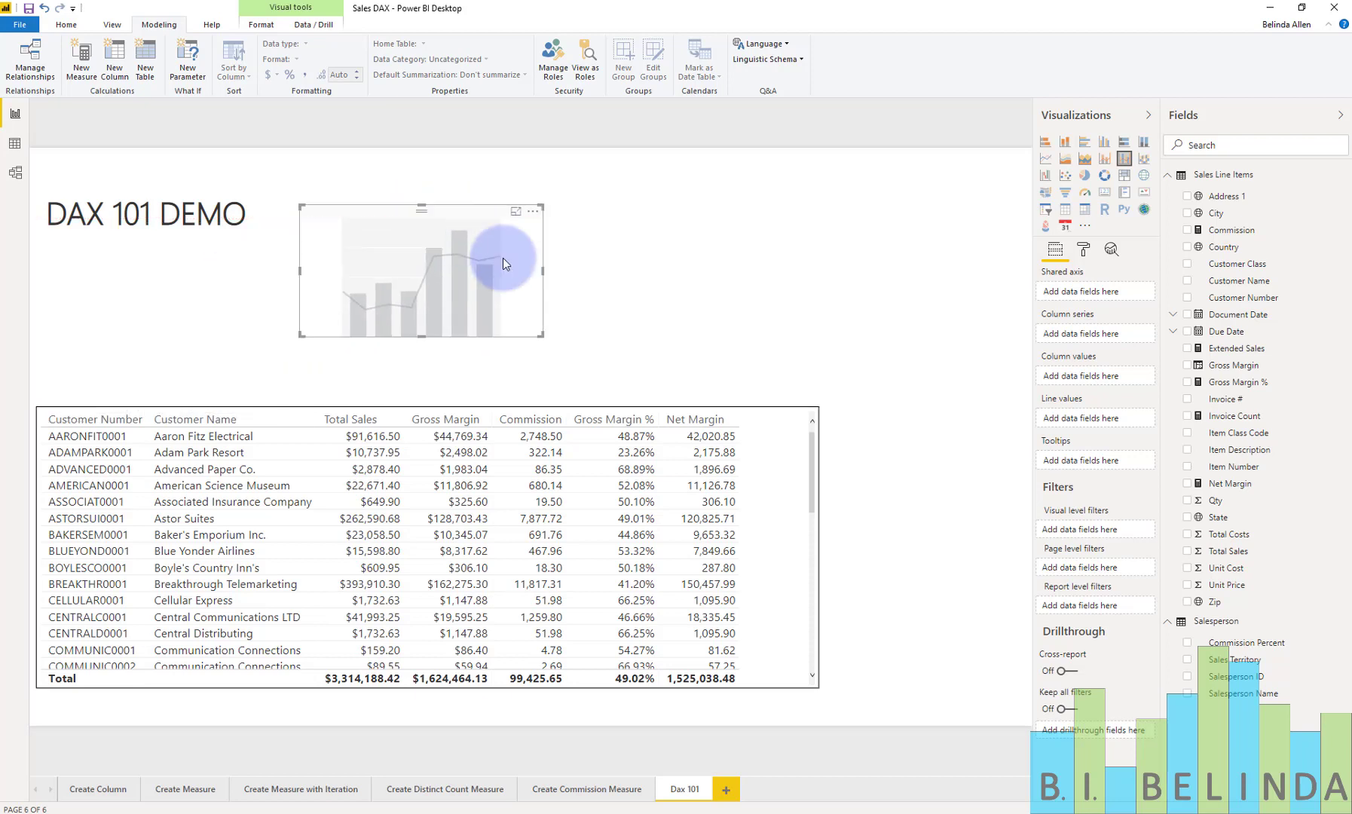
{"action": "left_click_drag", "start_coordinate": [537, 332], "coordinate": [811, 389]}
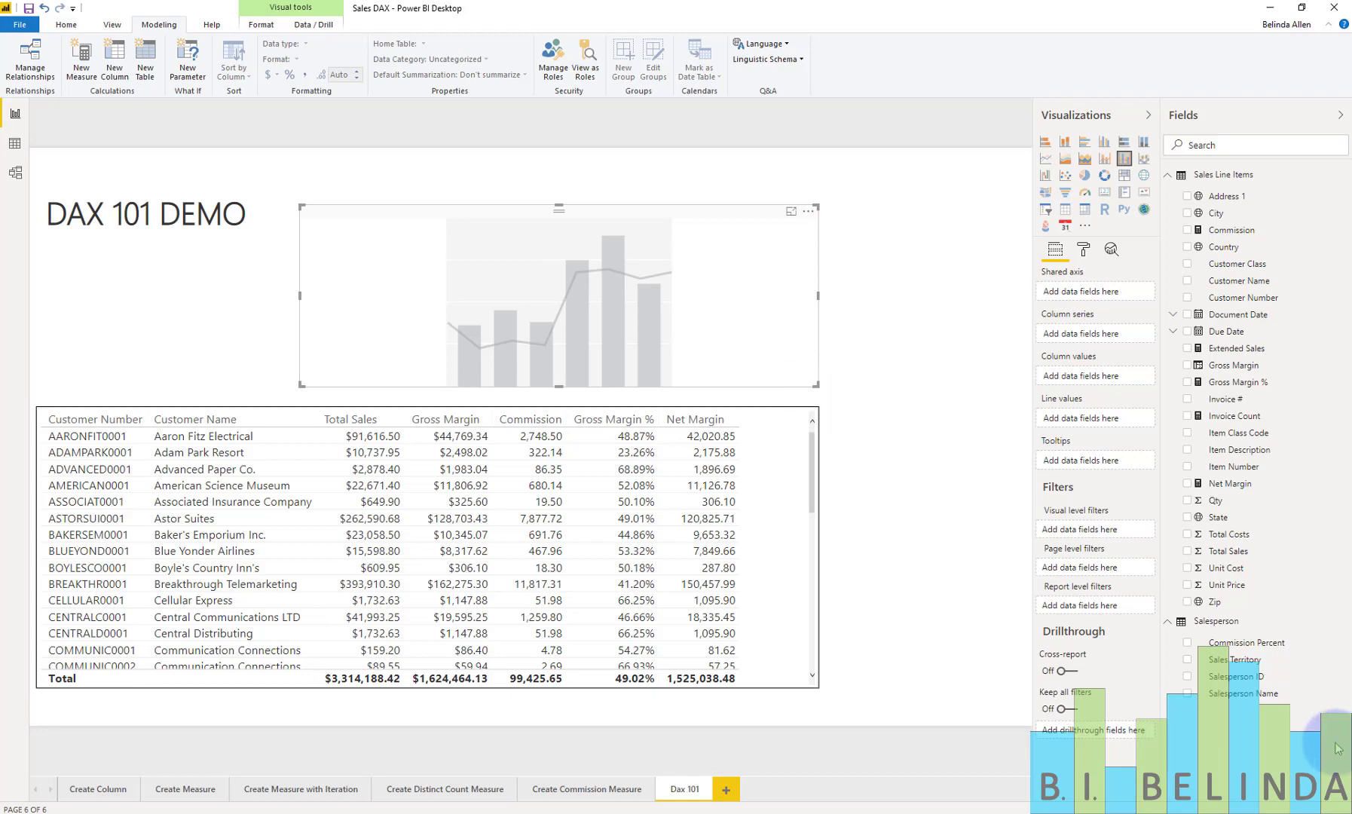
Step: Set the chart's shared axis to Salesperson Name, column values to Net Margin and line values to Invoice Count
{"action": "left_click_drag", "start_coordinate": [1263, 699], "coordinate": [1103, 299]}
{"action": "left_click", "coordinate": [544, 324]}
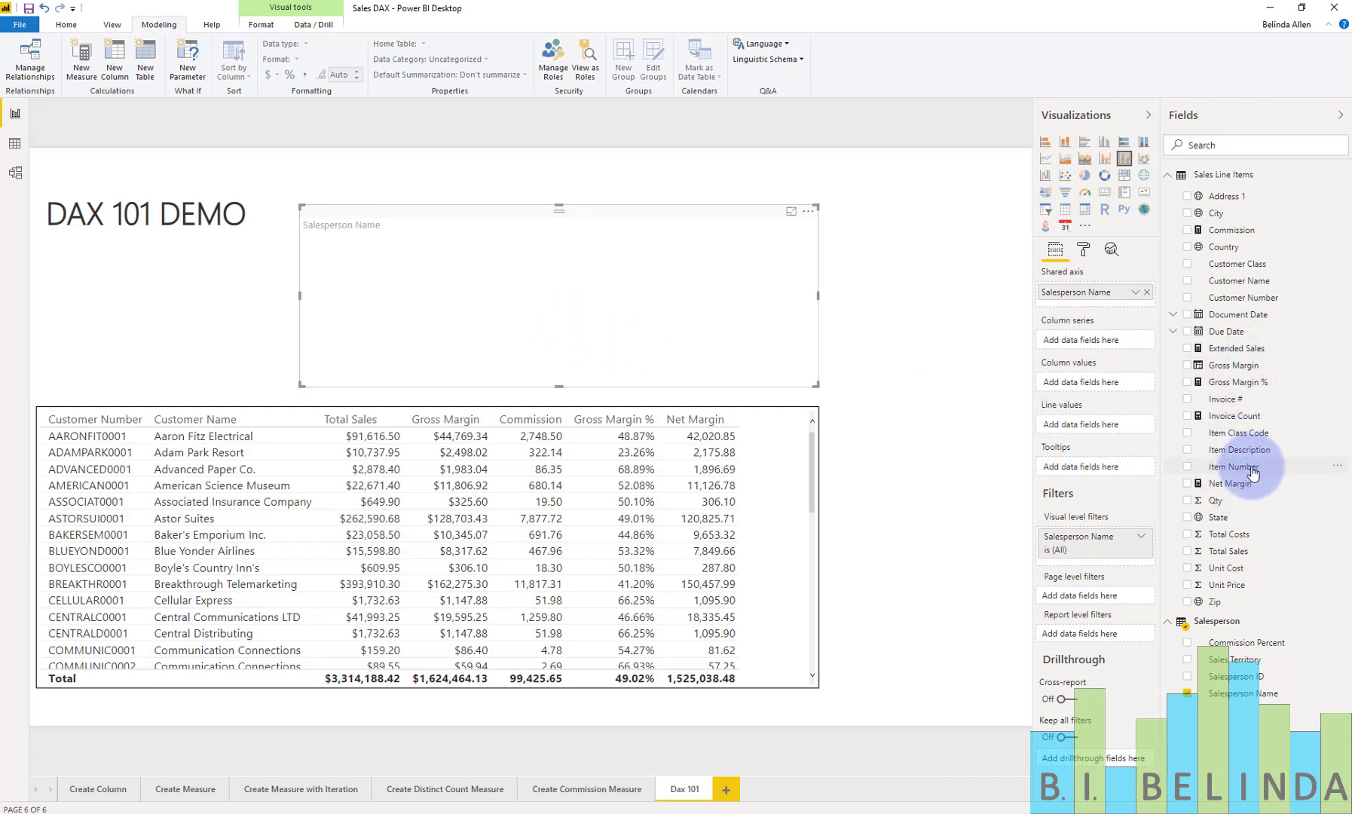
{"action": "mouse_move", "coordinate": [1243, 486]}
{"action": "left_mouse_down"}
{"action": "mouse_move", "coordinate": [1151, 385]}
{"action": "mouse_move", "coordinate": [1101, 384]}
{"action": "left_mouse_up"}
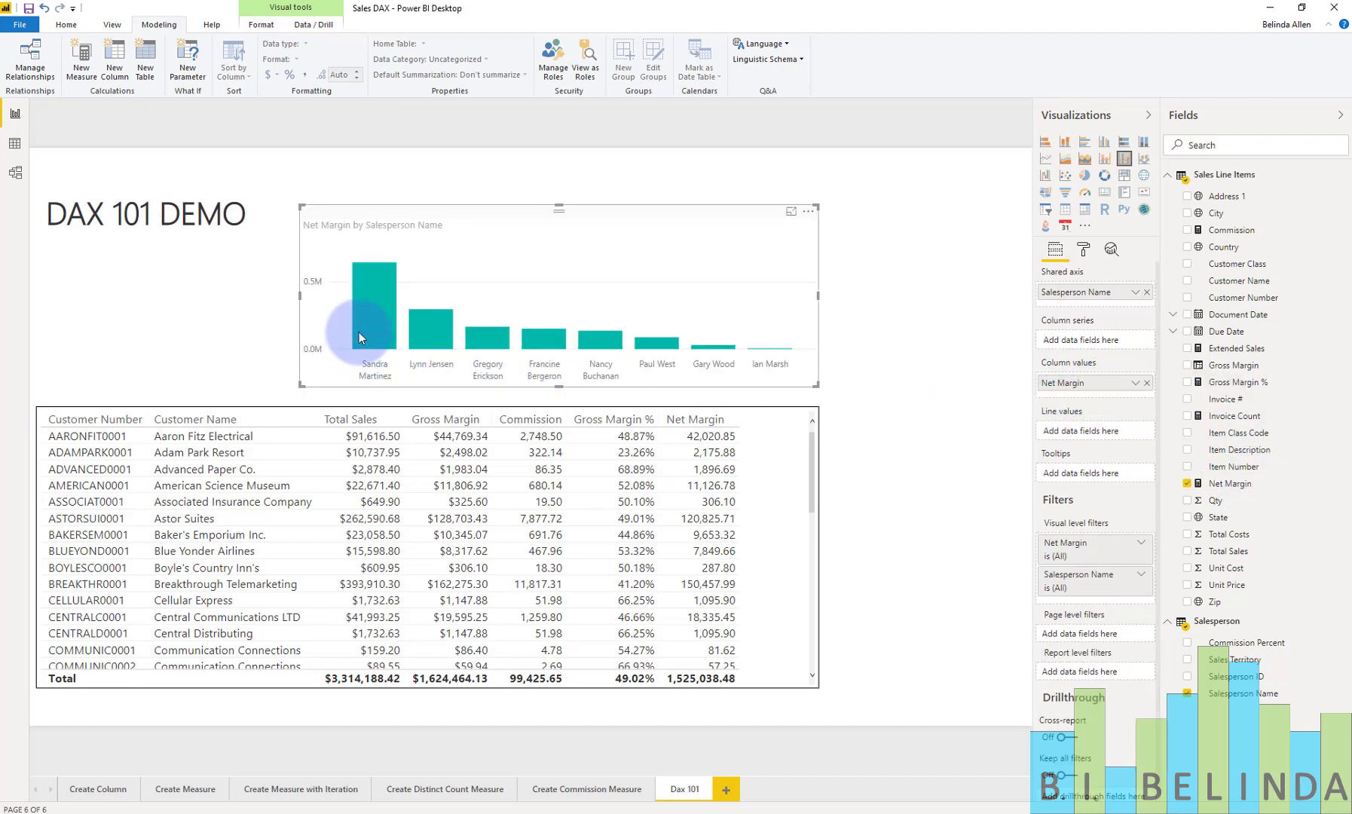
{"action": "mouse_move", "coordinate": [359, 332]}
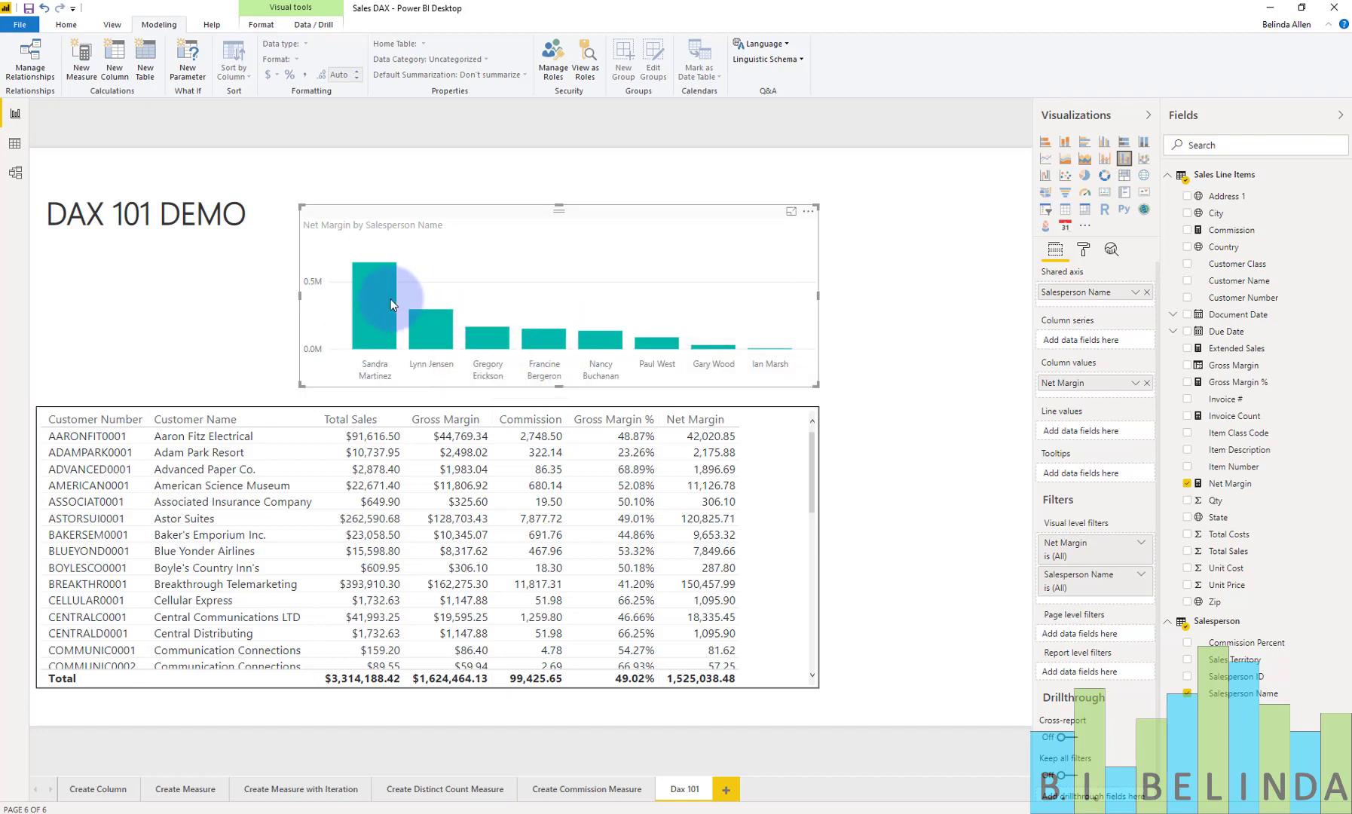
{"action": "mouse_move", "coordinate": [392, 304]}
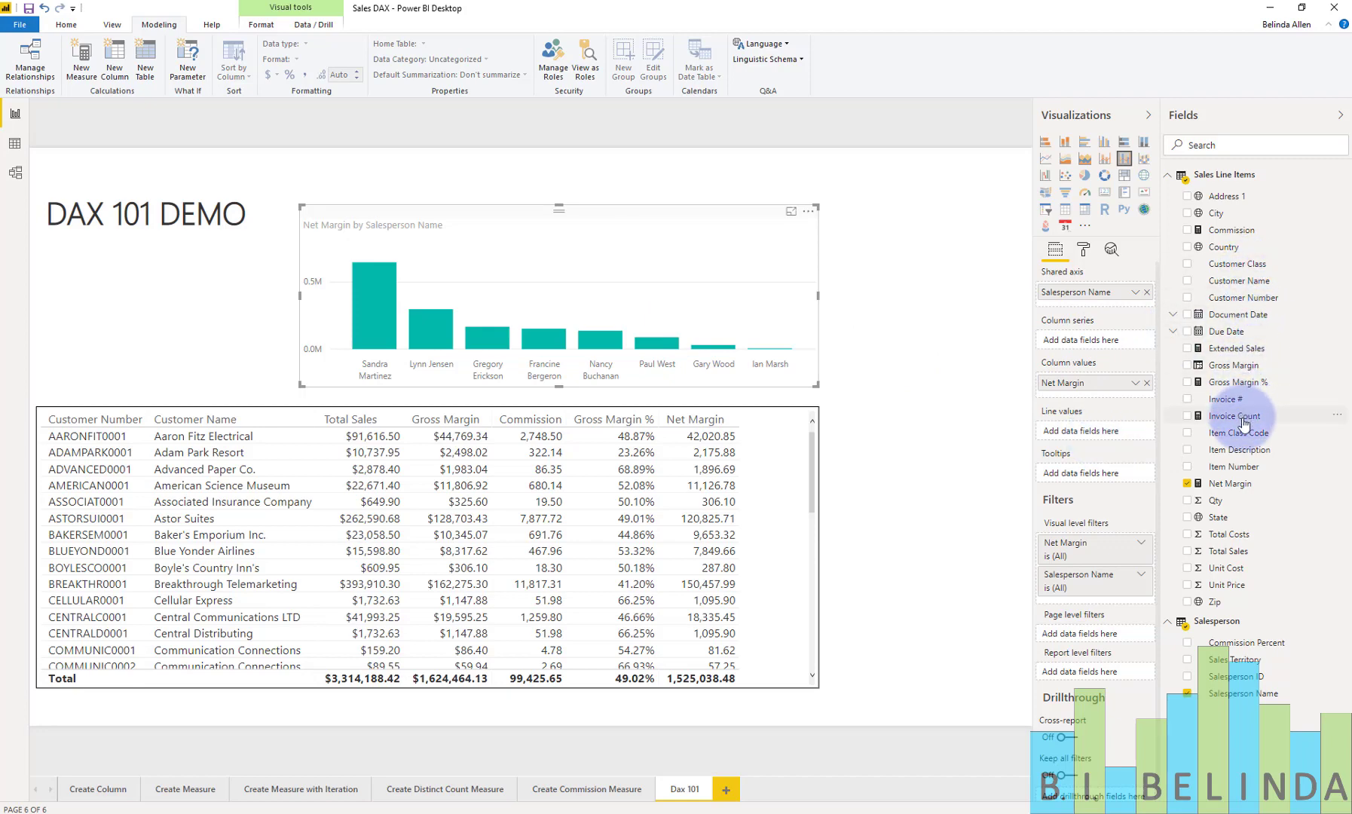
{"action": "left_click_drag", "start_coordinate": [1223, 420], "coordinate": [1100, 434]}
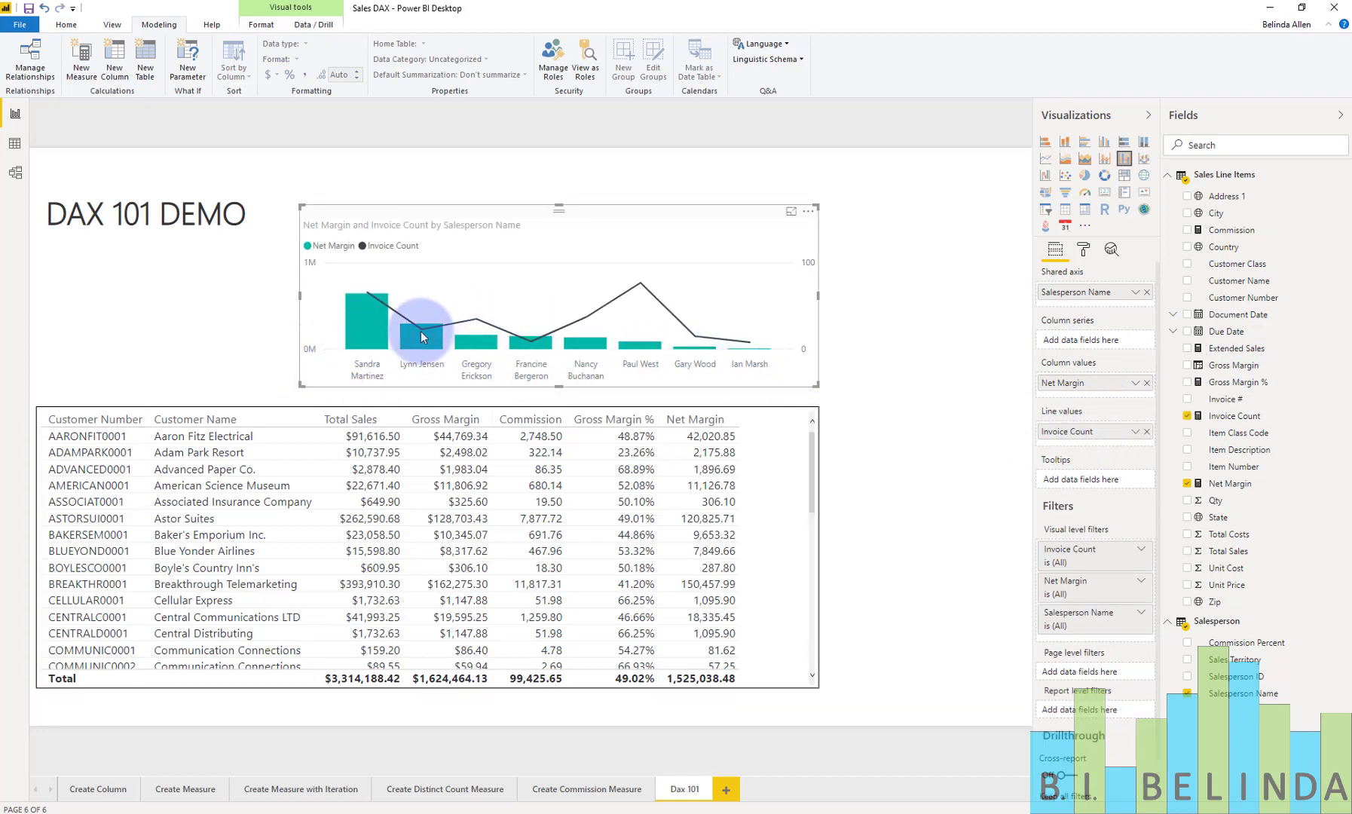
Step: Cross-filter the customer table by the chart's tallest salesperson column to check the Net Margin total, and clear the selection
{"action": "left_click", "coordinate": [370, 338]}
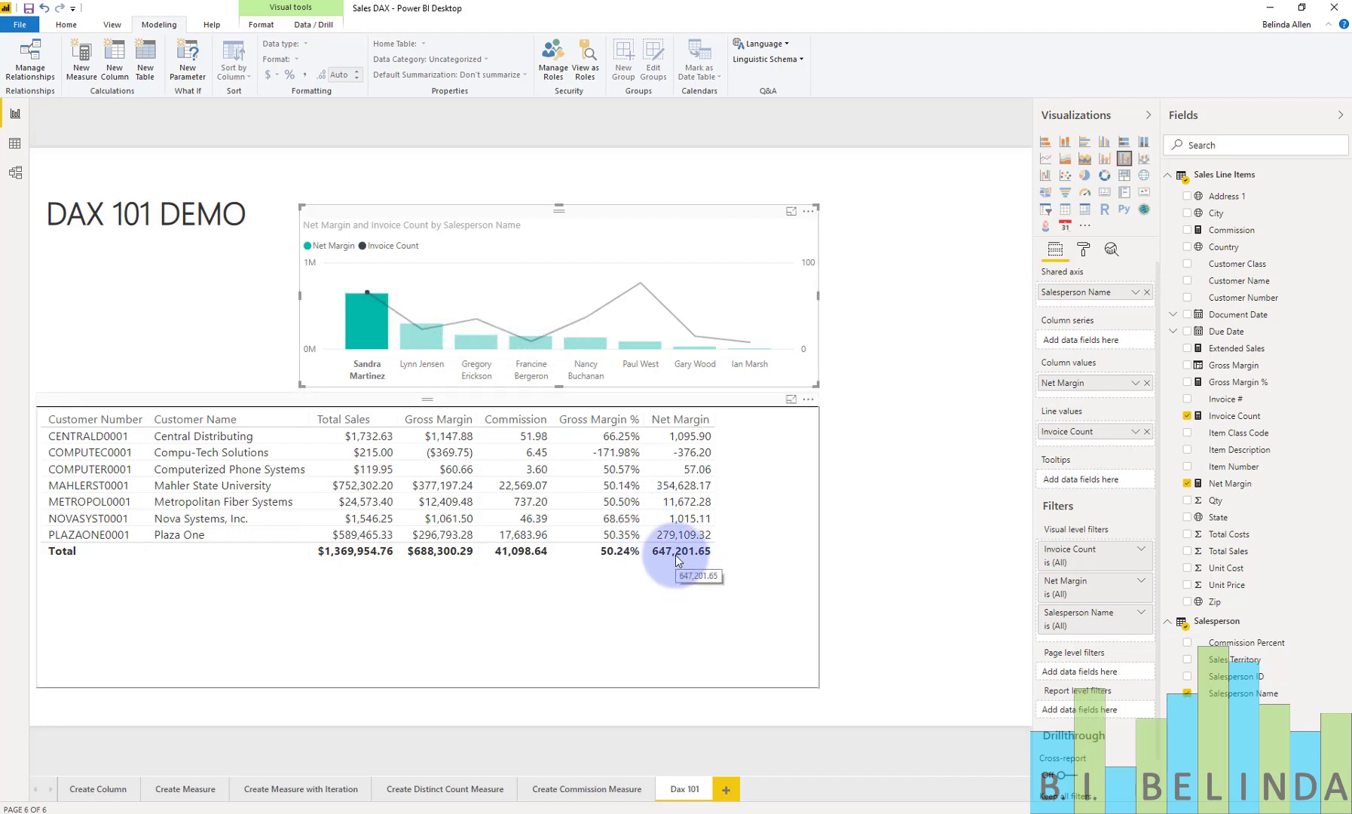
{"action": "left_click", "coordinate": [361, 322]}
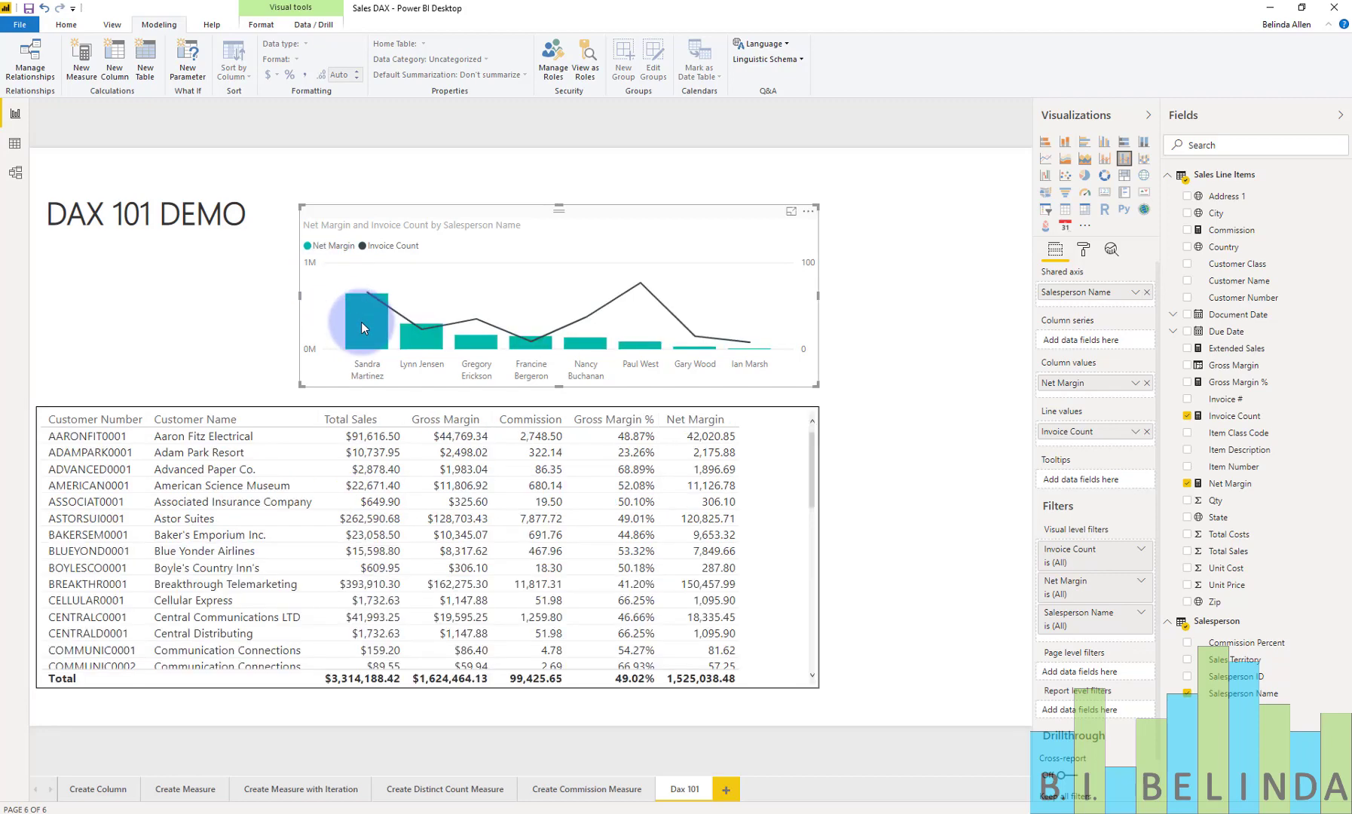